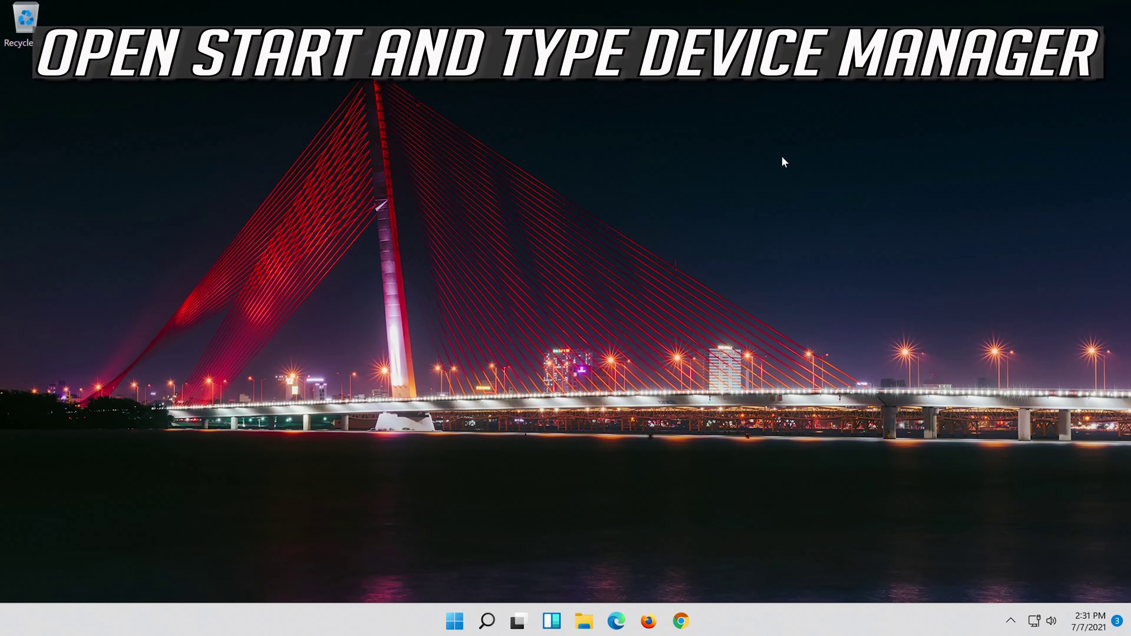
- Launch Device Manager from taskbar search and expand the Network adapters category
left_click(488, 621)
type("de")
type("v")
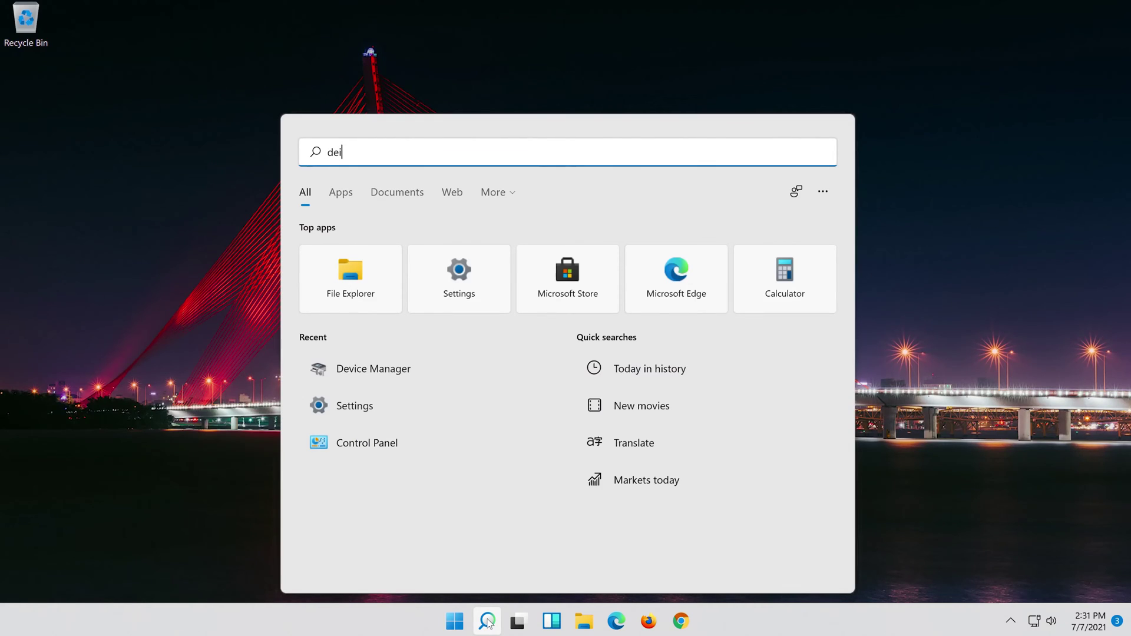
type("ice ")
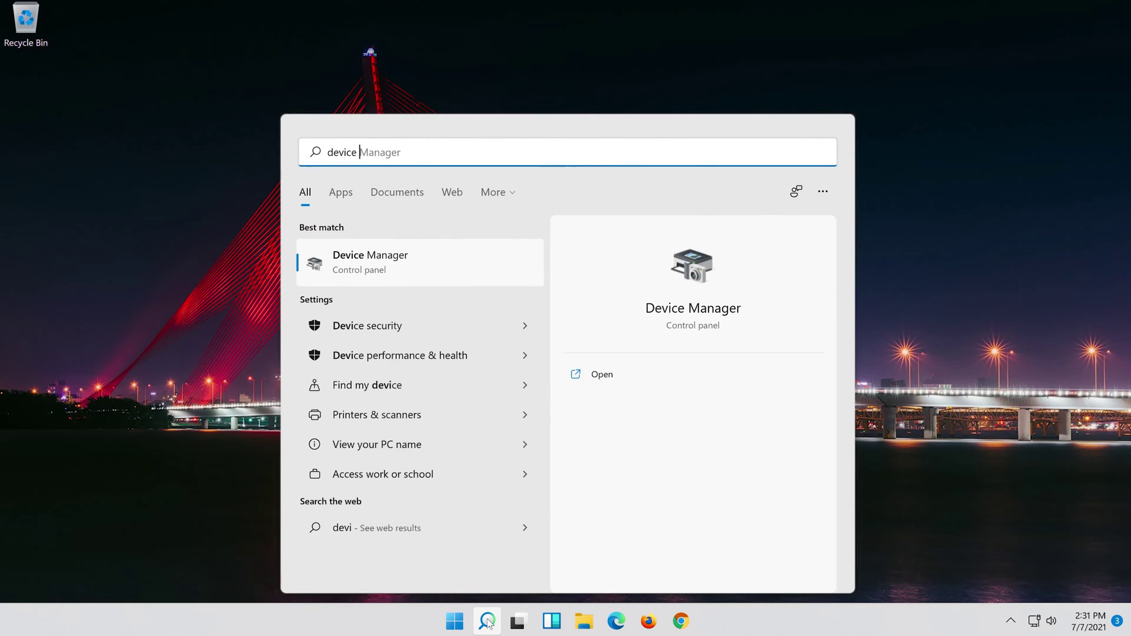
type("manager")
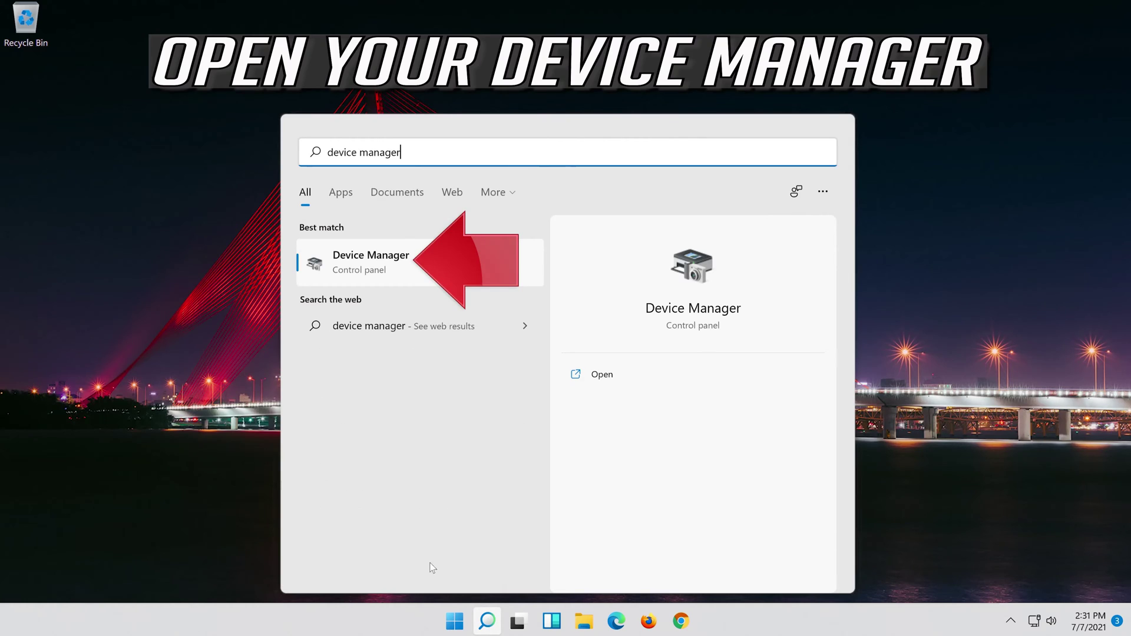
left_click(399, 263)
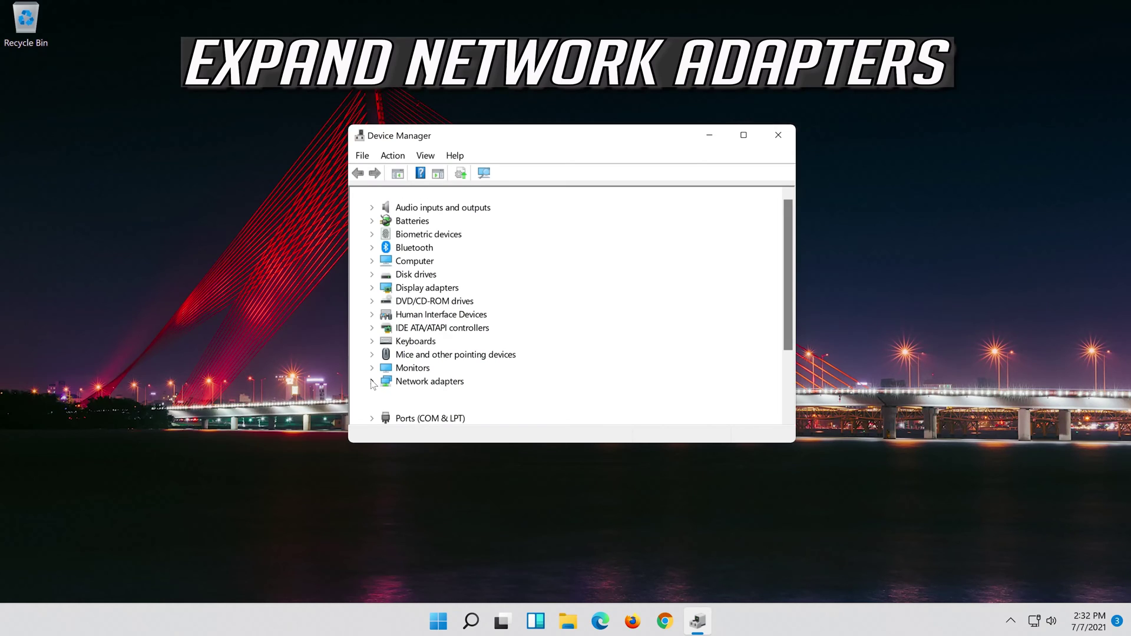
left_click(372, 381)
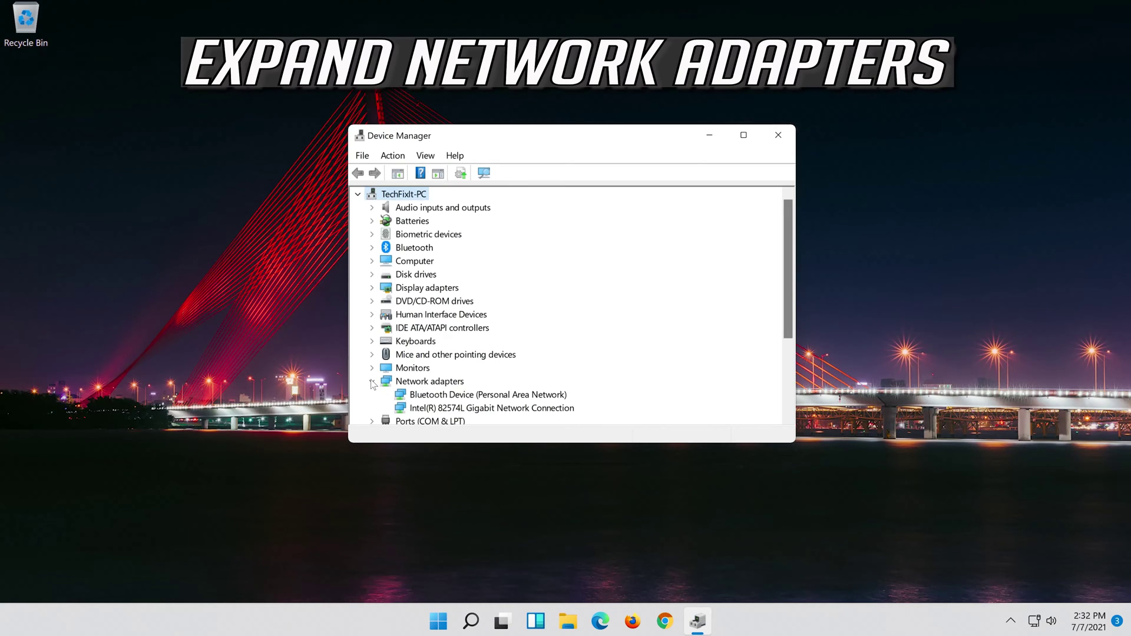
- Bring up the properties of the Intel(R) 82574L Gigabit Network Connection adapter
left_click(433, 410)
right_click(494, 408)
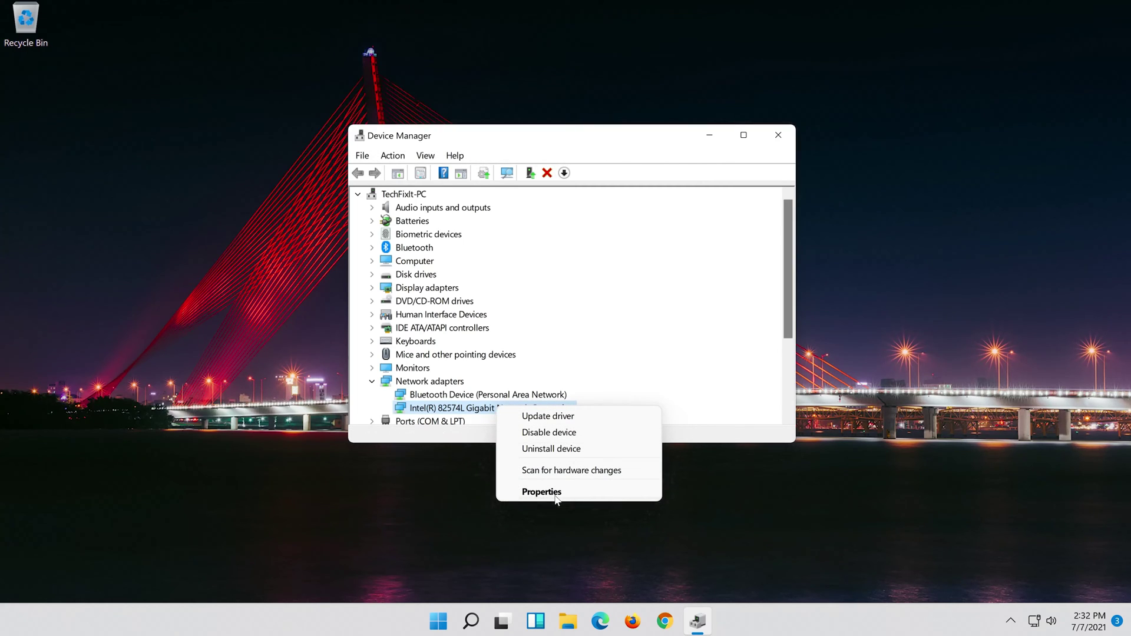
left_click(556, 497)
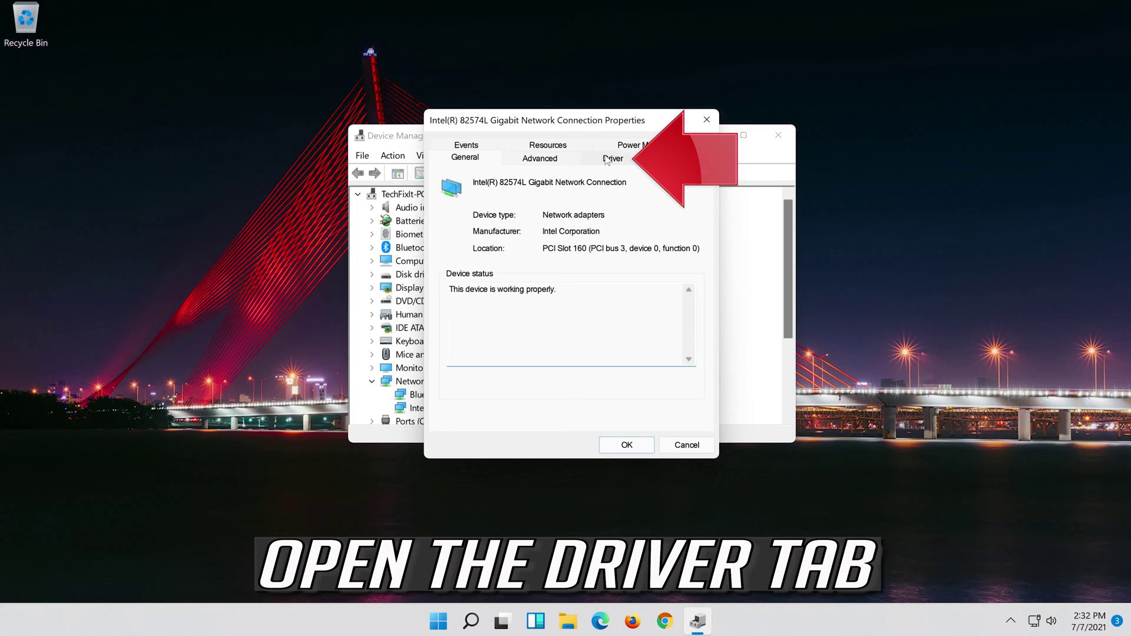
- From the Driver details, start a driver update that browses this computer for drivers
left_click(611, 158)
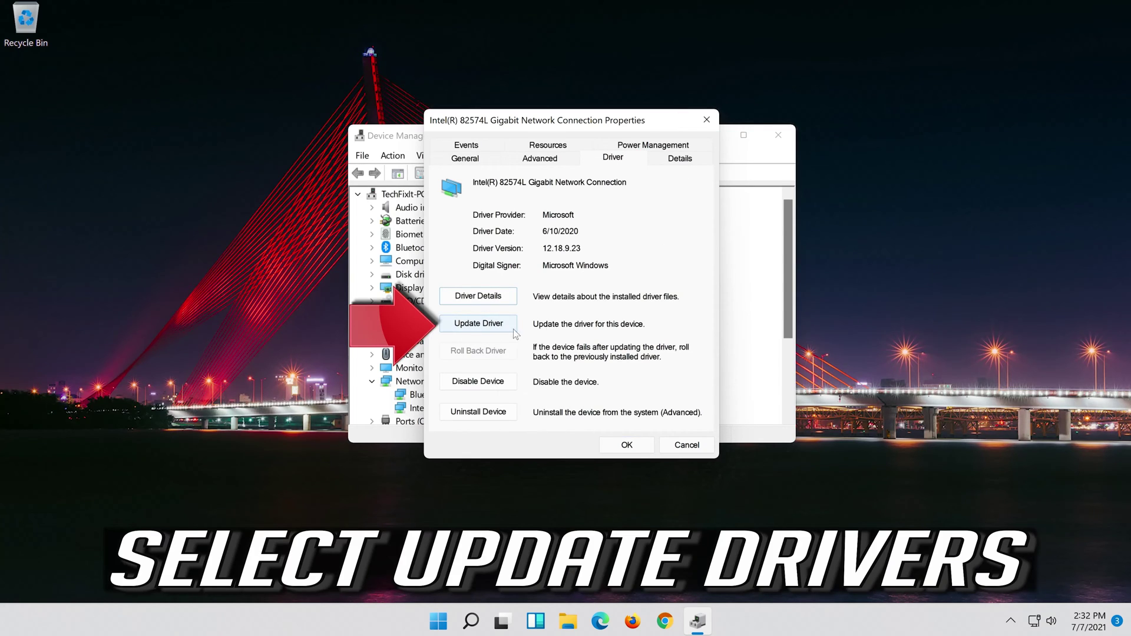
left_click(475, 330)
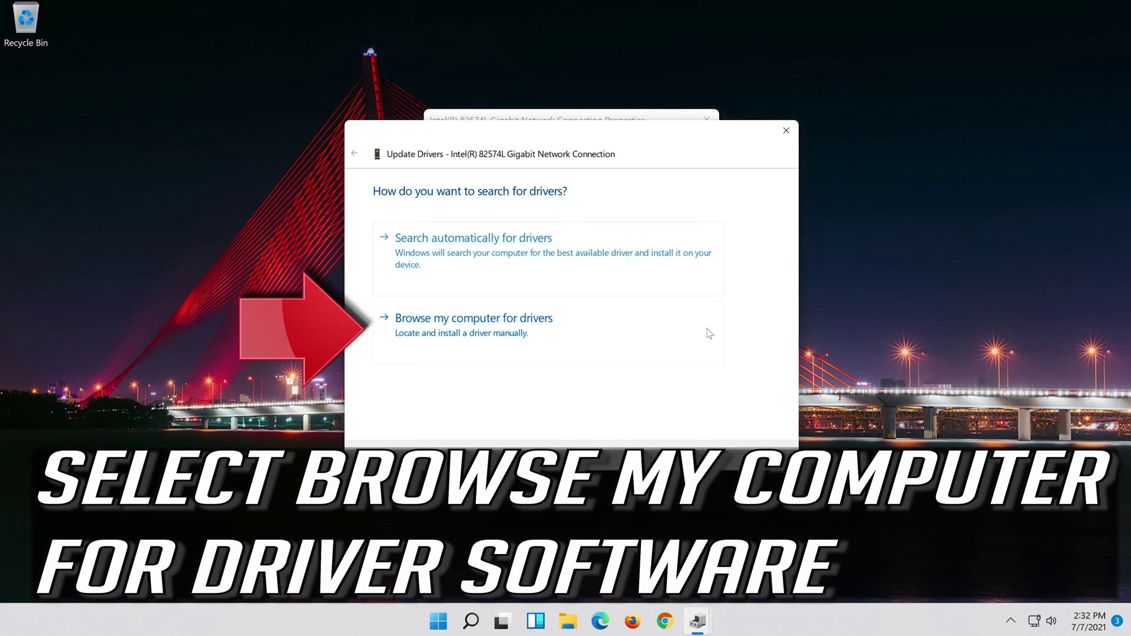
left_click(505, 346)
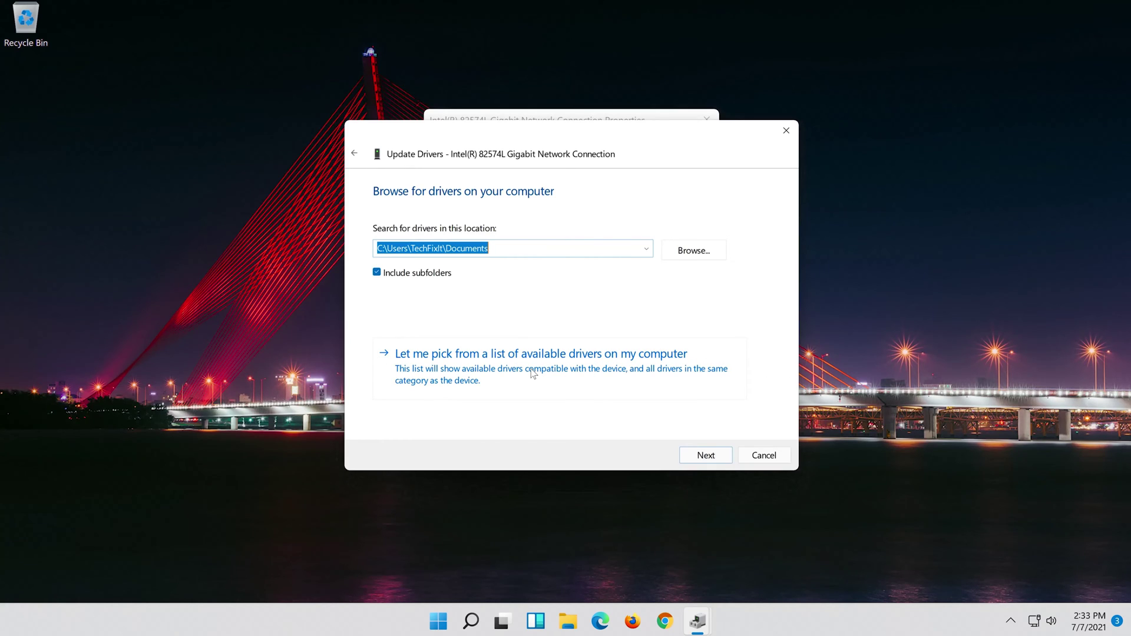
- Pick the Intel(R) 82574L Gigabit Network Connection driver from the list and install it
left_click(533, 374)
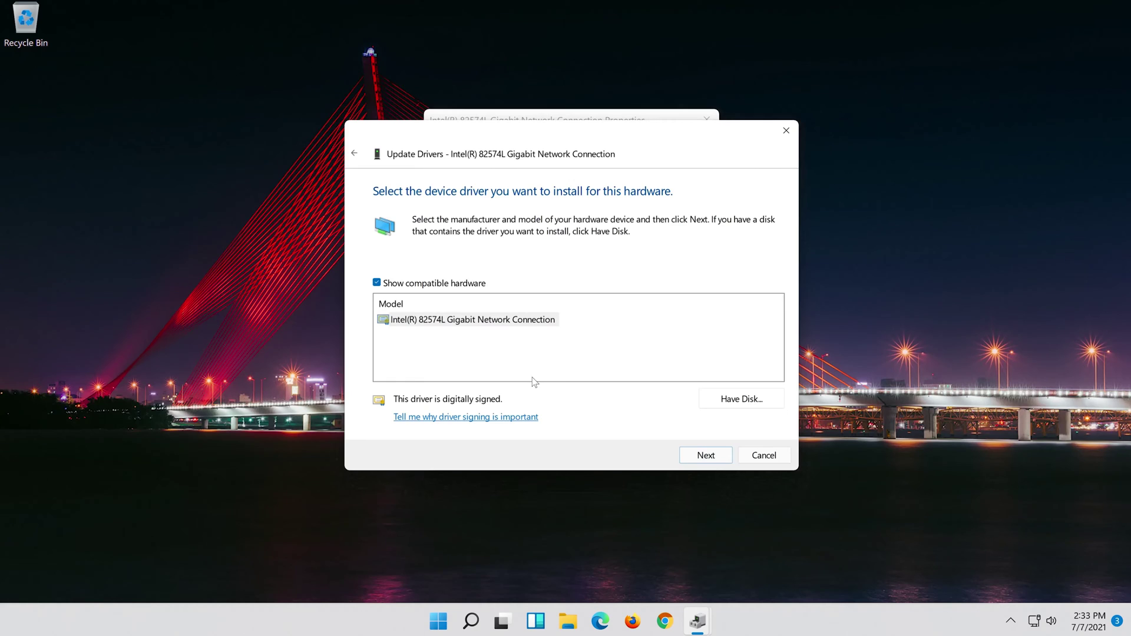
left_click(548, 324)
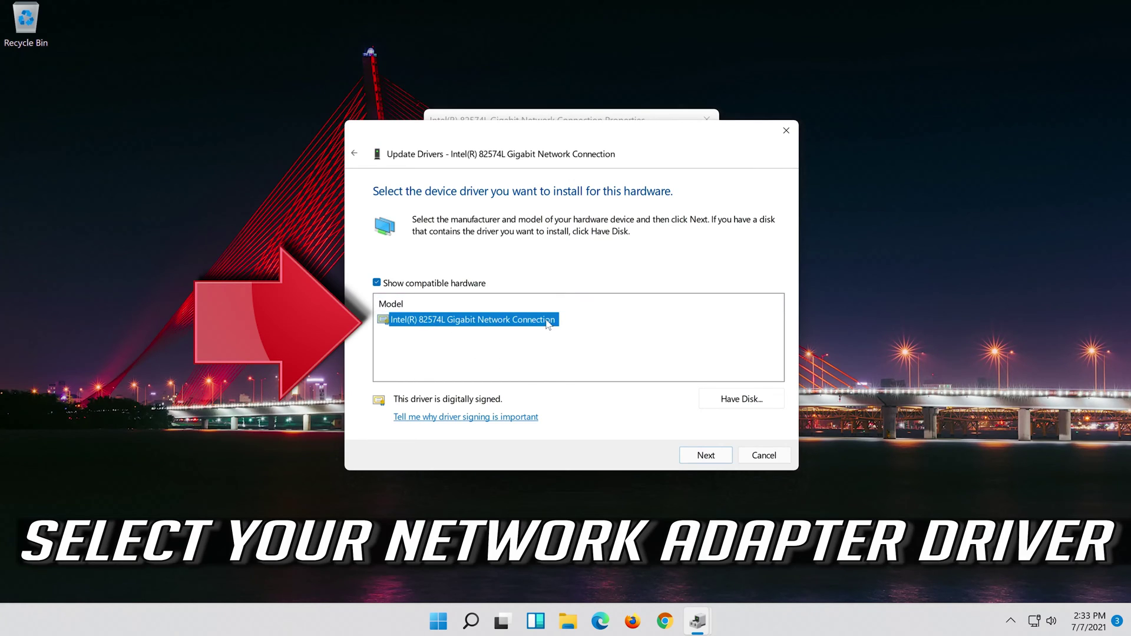
left_click(708, 456)
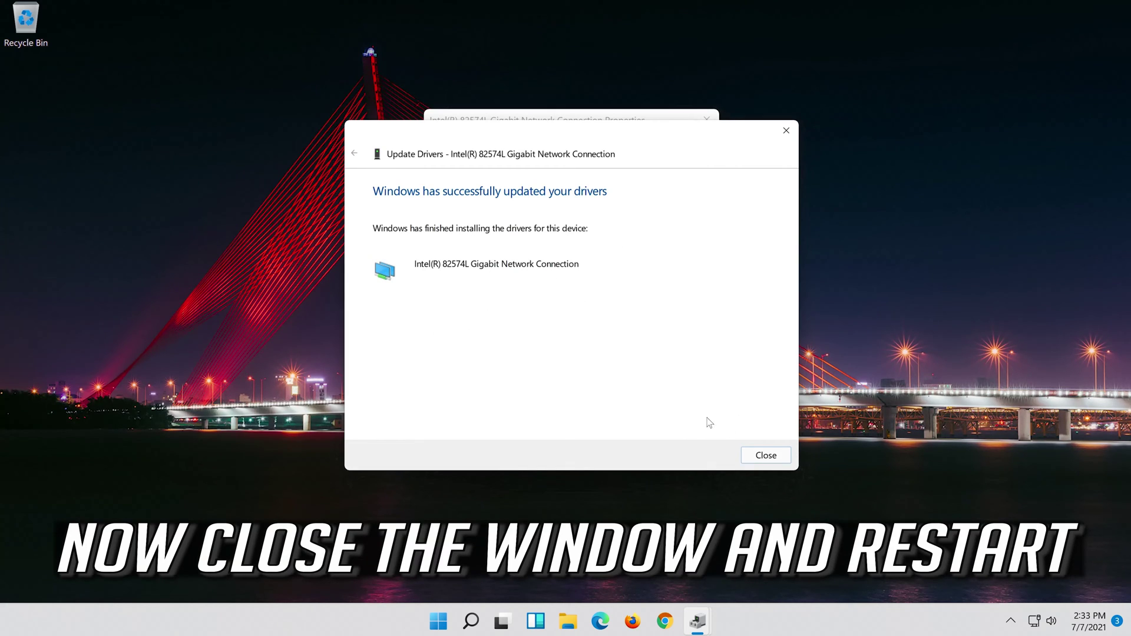
- Dismiss the update confirmation, close the adapter properties and Device Manager
left_click(767, 453)
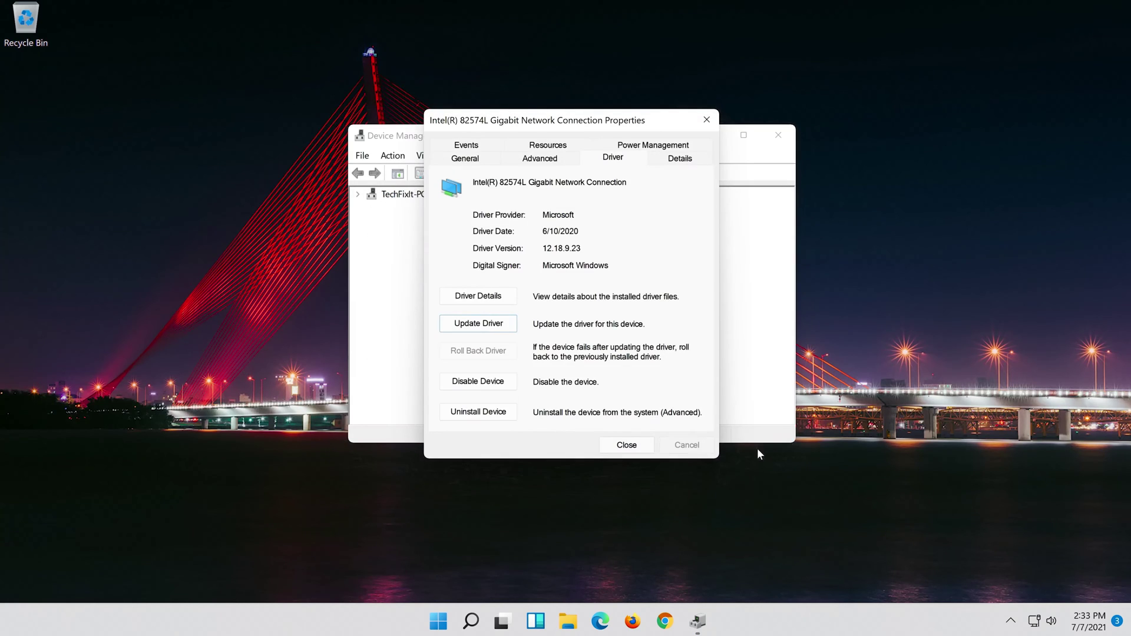
left_click(626, 445)
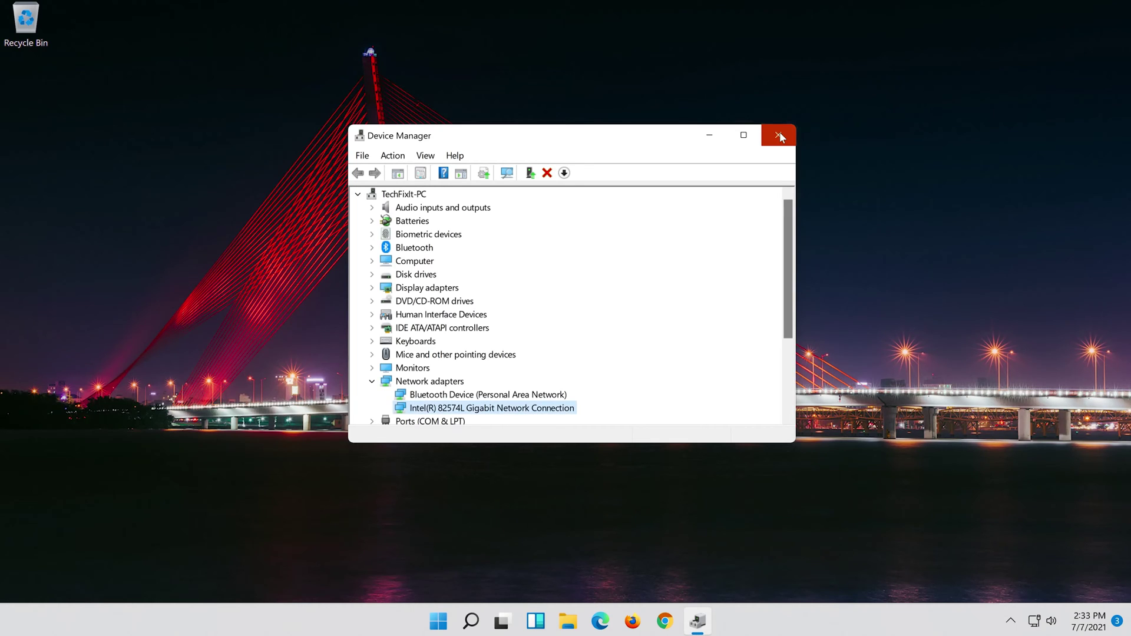
left_click(778, 135)
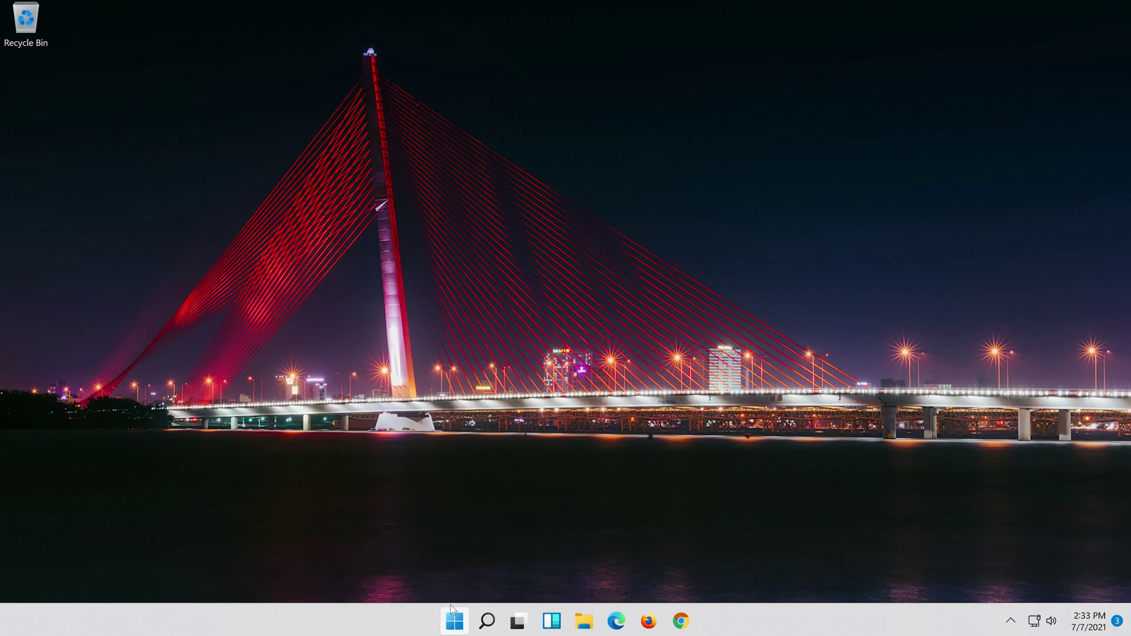
- Show the Sleep, Shut down and Restart choices from the Start menu power button
left_click(451, 605)
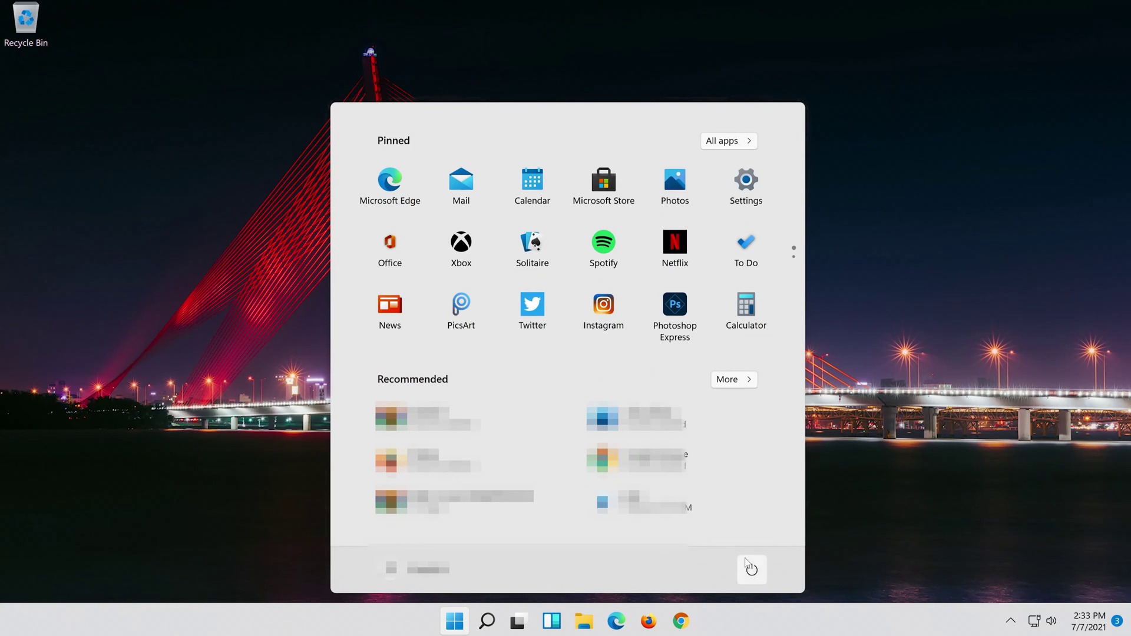
left_click(752, 569)
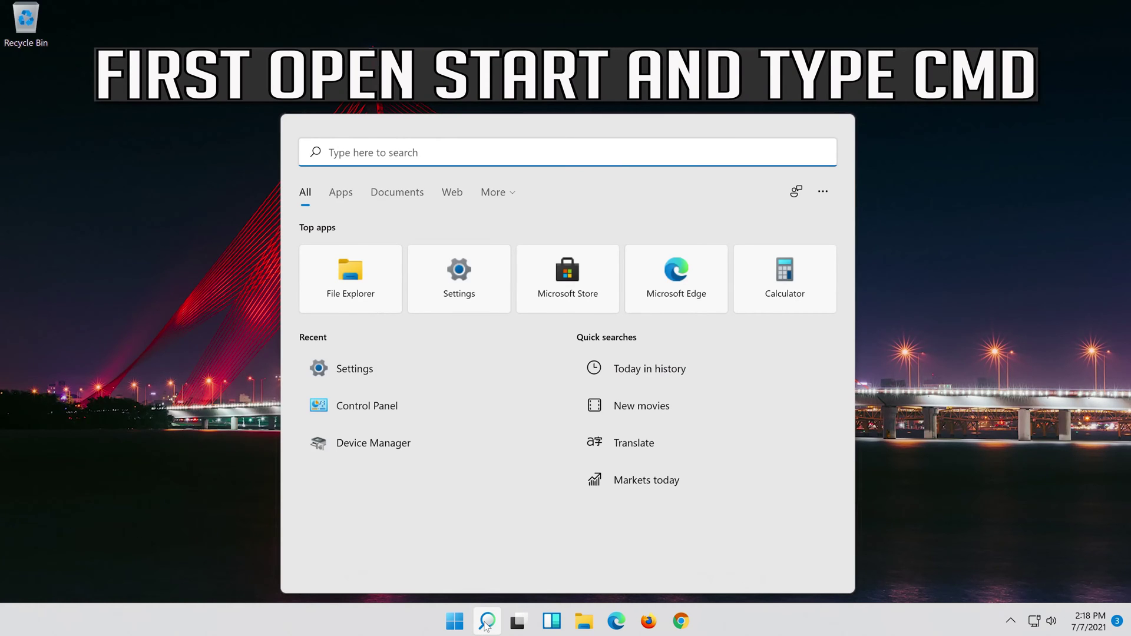
type("cmd")
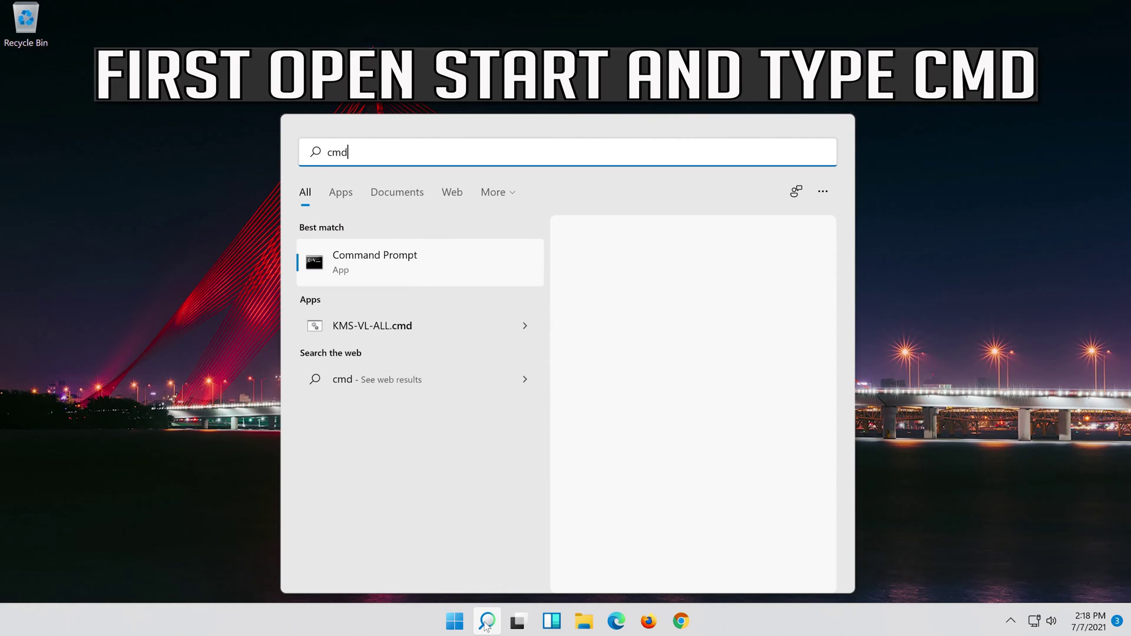
- Bring up the launch options for the Command Prompt search result to run it as administrator
right_click(466, 263)
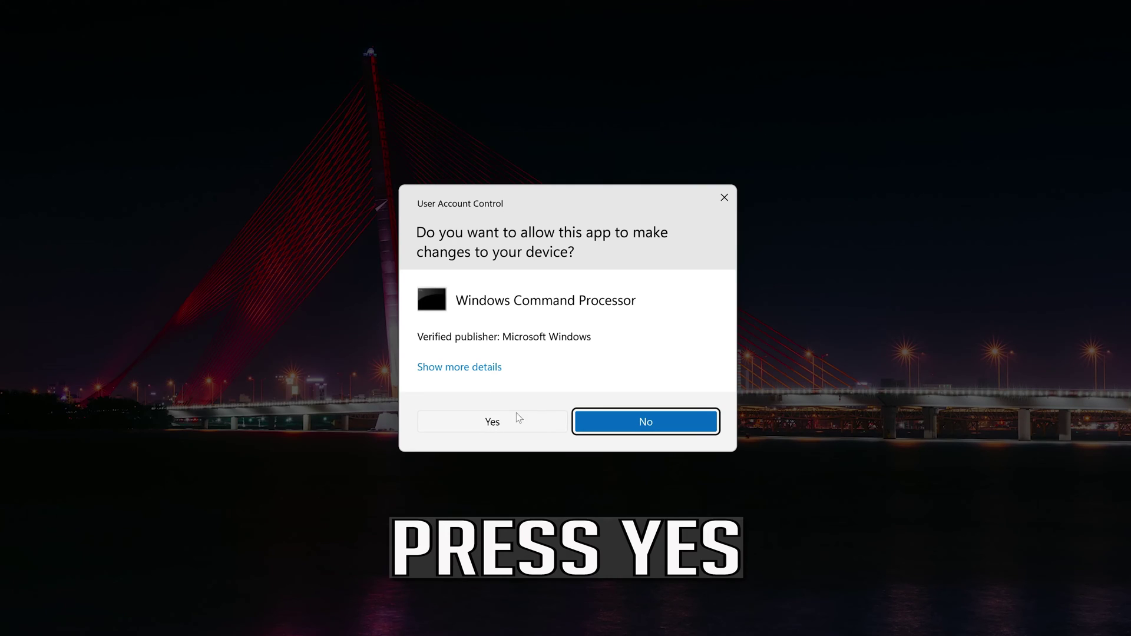
- Approve admin rights, then run netsh int ip reset c:\resetlog.txt and netsh winsock reset
left_click(503, 422)
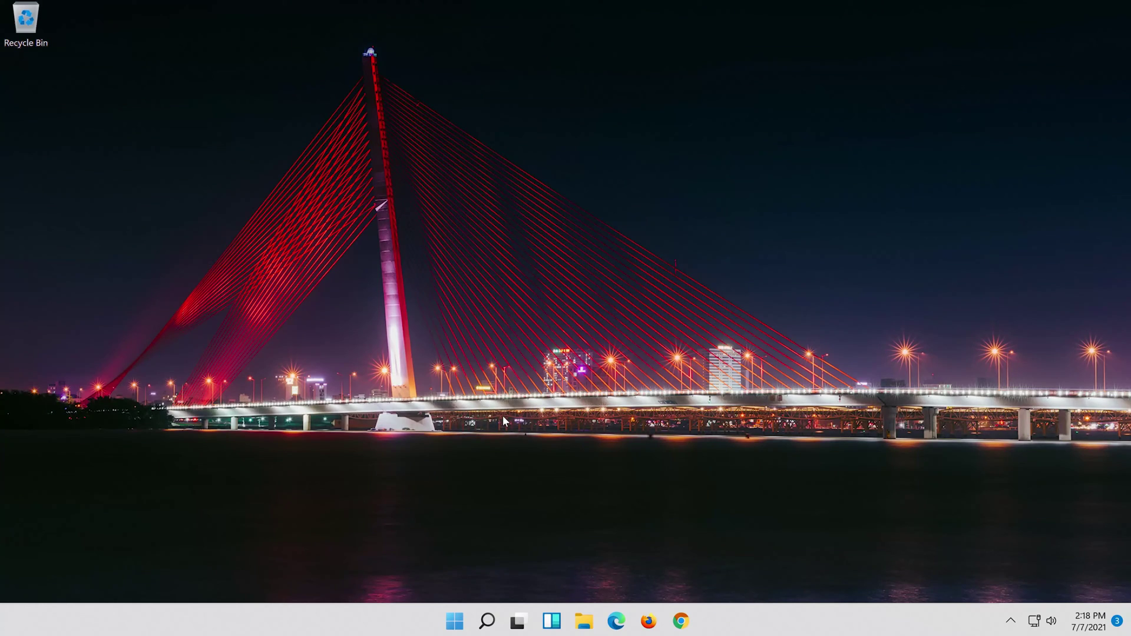
type("n")
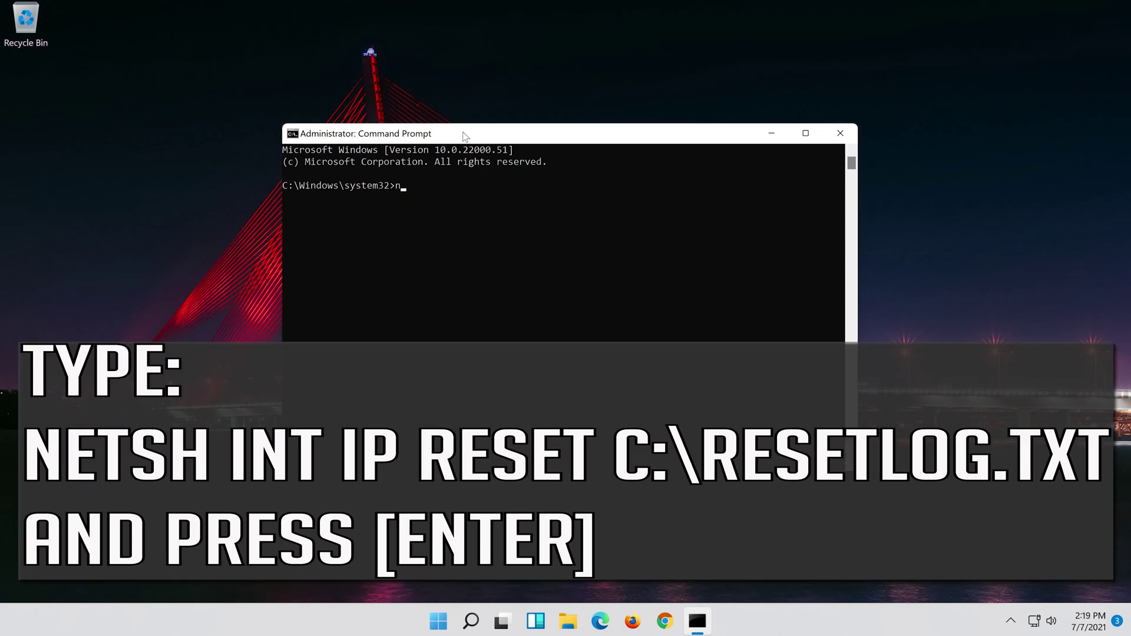
type("et")
type("sh")
type(" int i")
type("p rese")
type("t c:\\r")
type("eset")
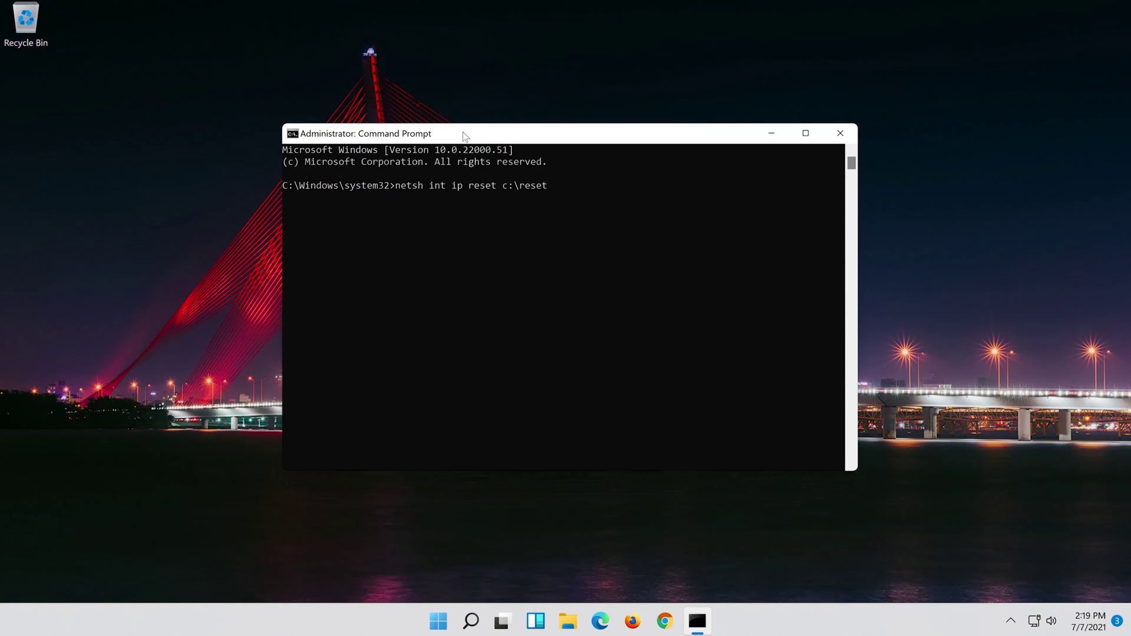
type("log.tx")
type("t")
key("Return")
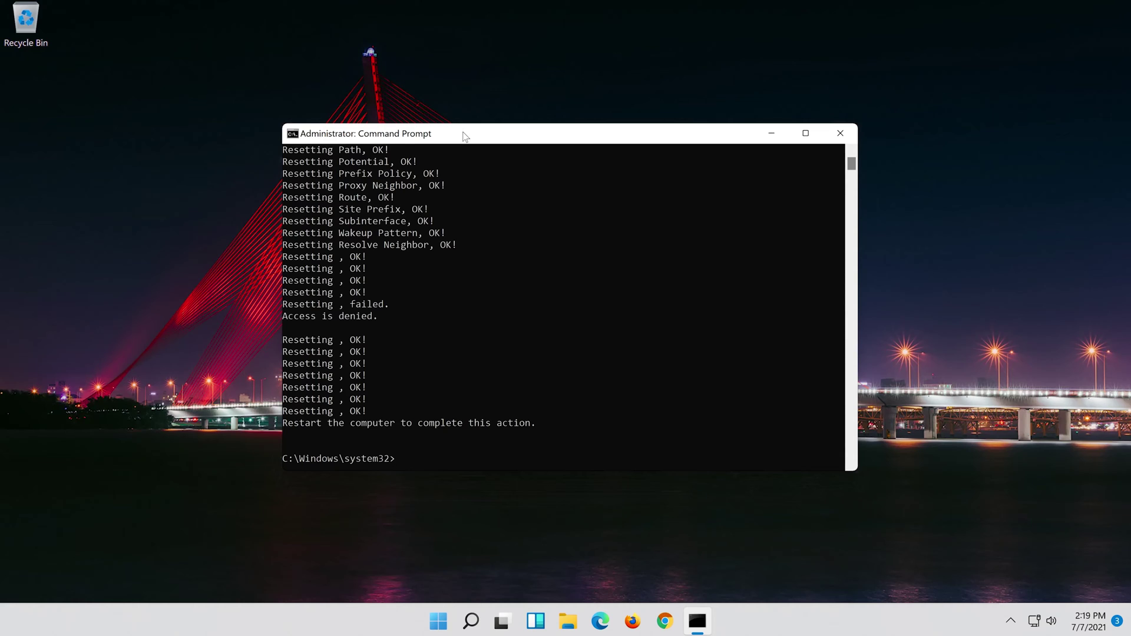
type("ne")
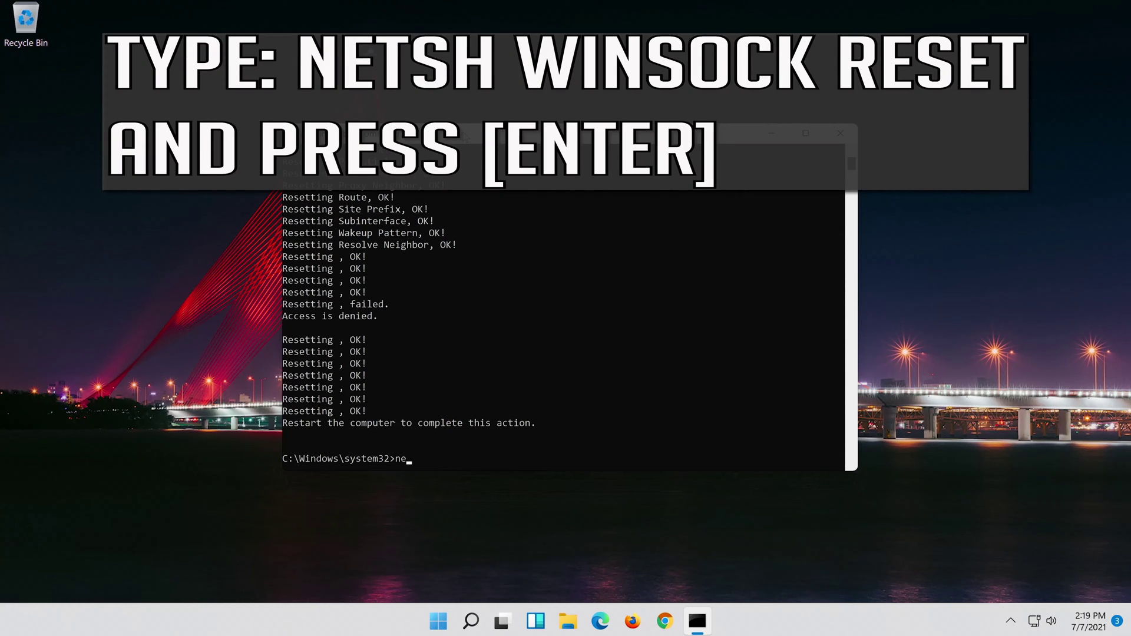
type("tsh ")
type("win")
type("soc")
type("k ")
type("reset")
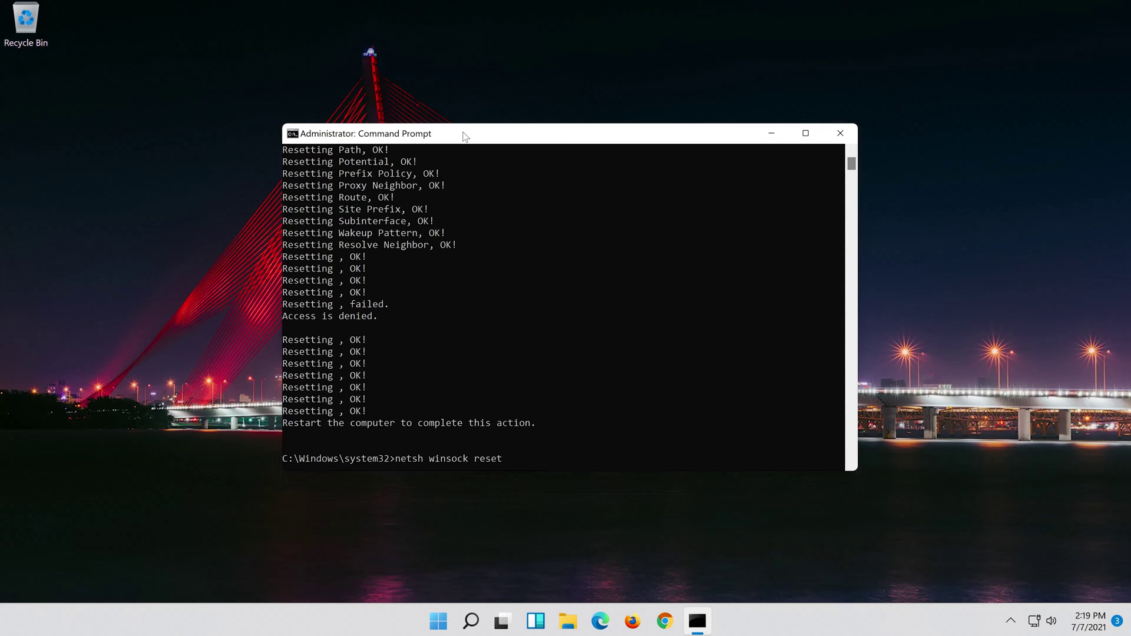
key("Return")
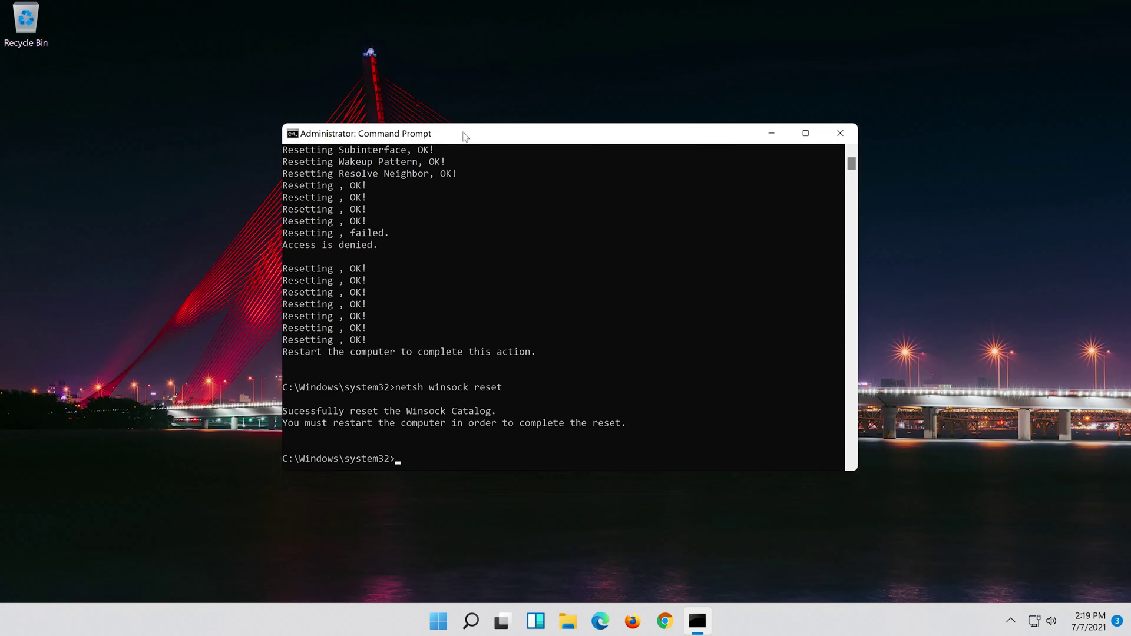
type("ipconfig /fl")
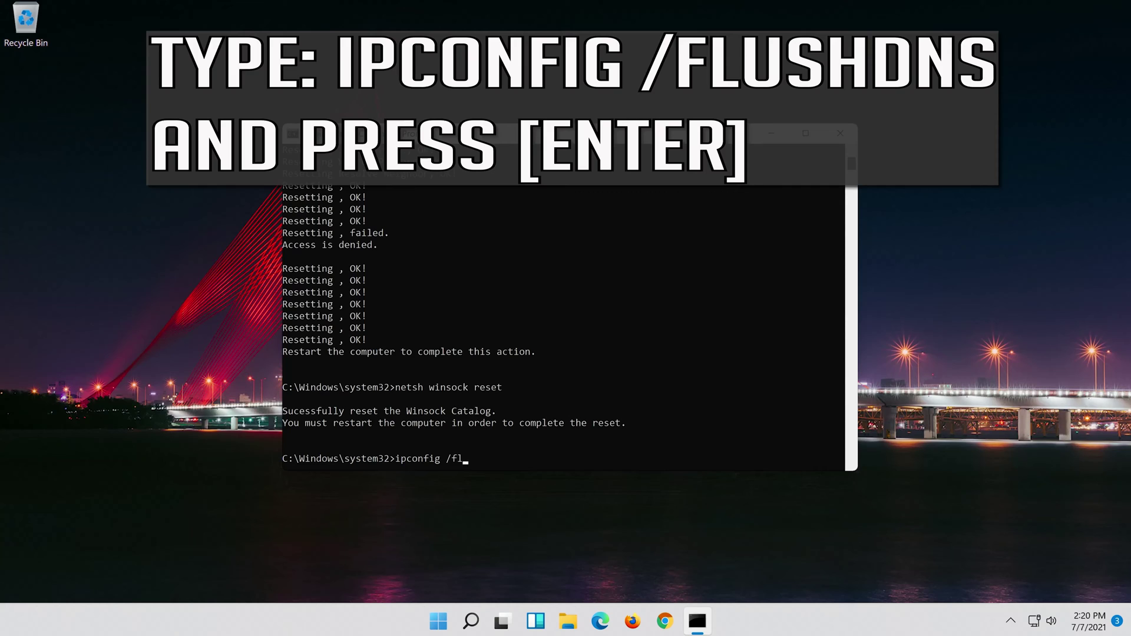
type("ushdns")
- Run ipconfig /flushdns, then exit to close the console
key("Return")
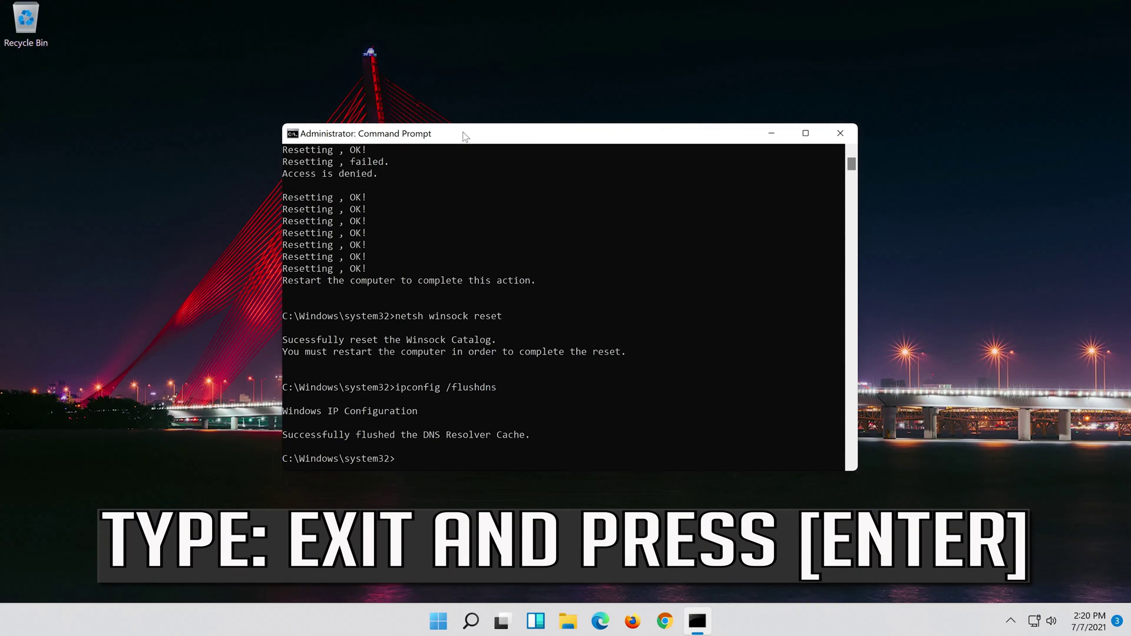
type("exit")
key("Return")
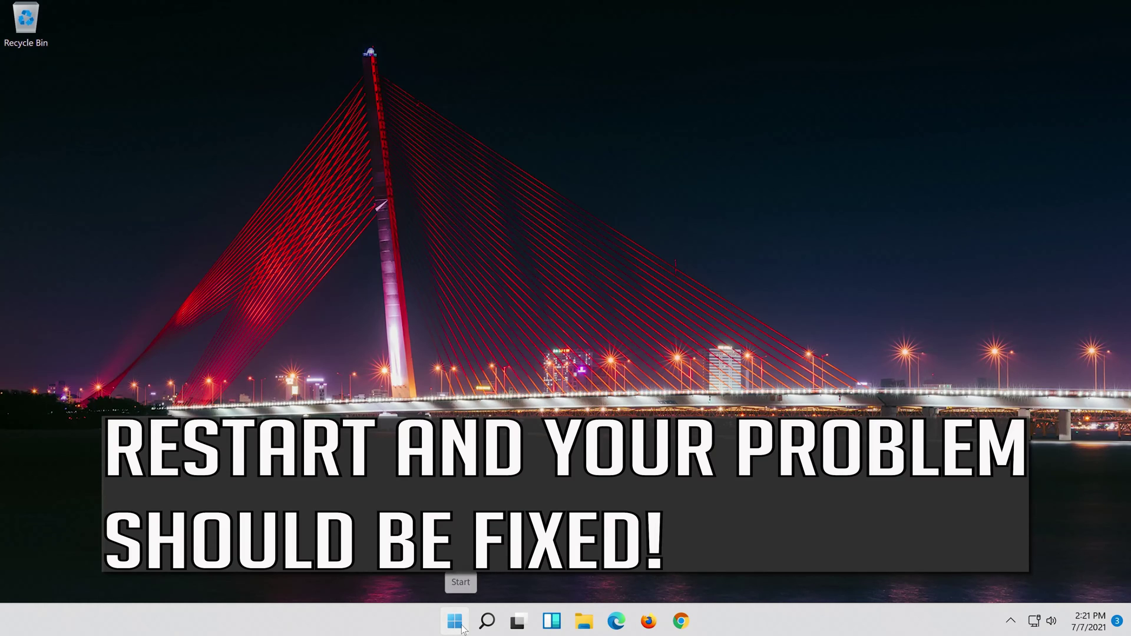
- Show the Sleep, Shut down and Restart choices from the Start menu power button
left_click(455, 622)
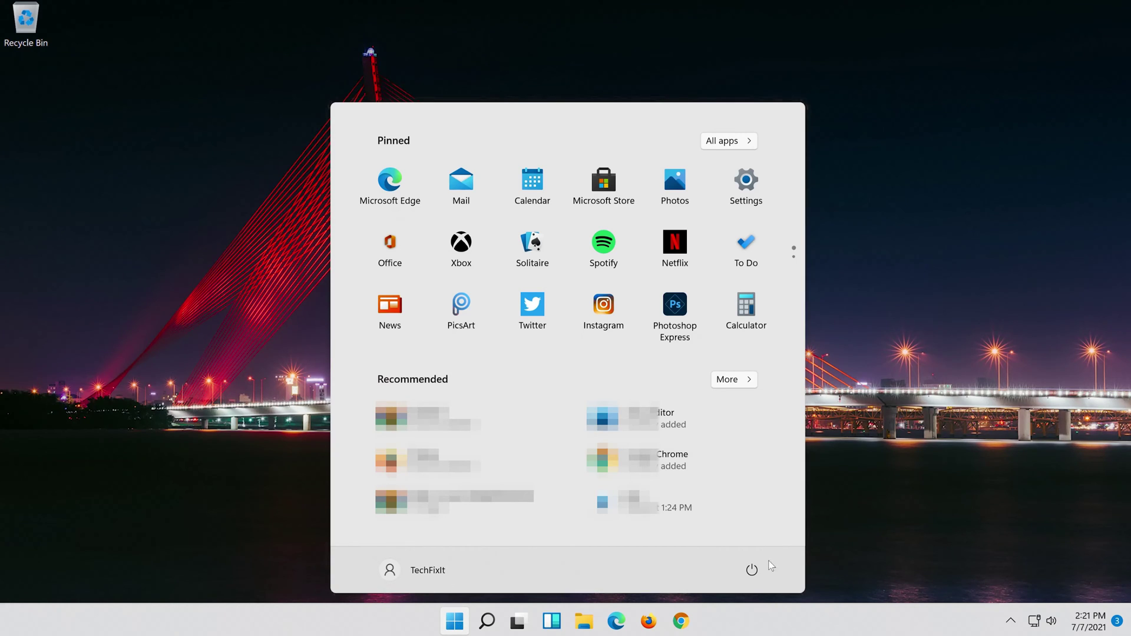
left_click(751, 571)
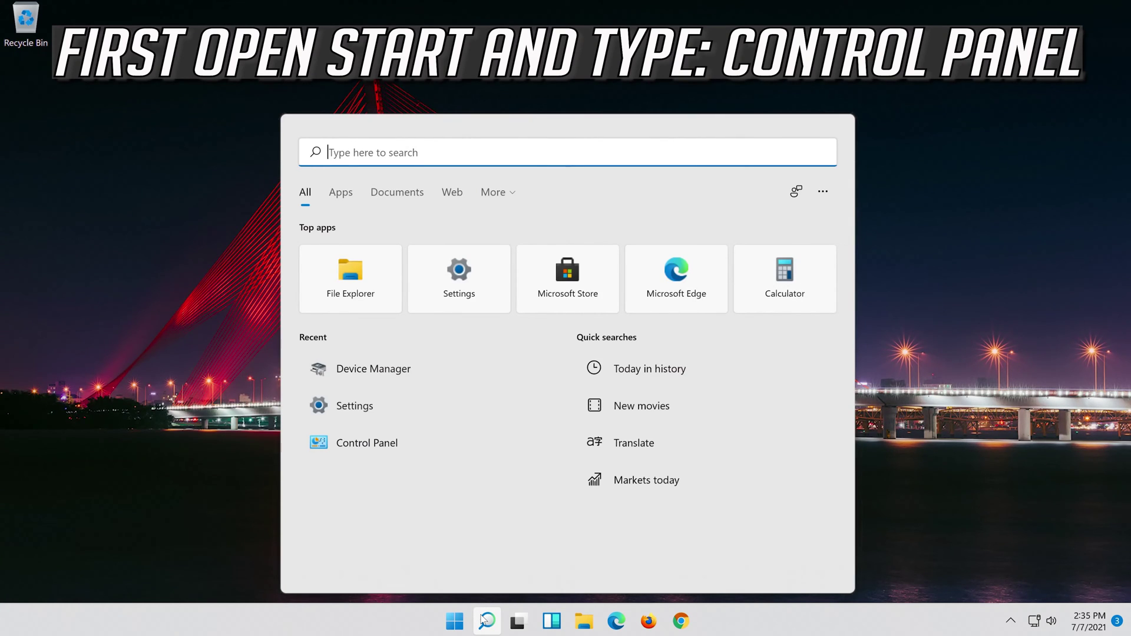
type("cont")
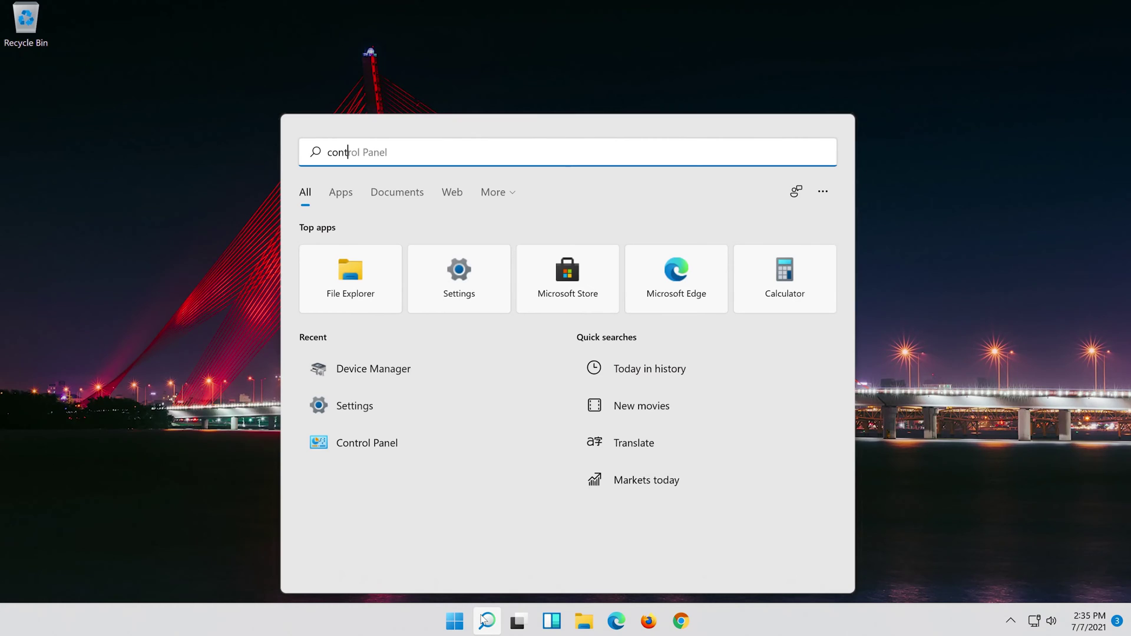
type("rol panel")
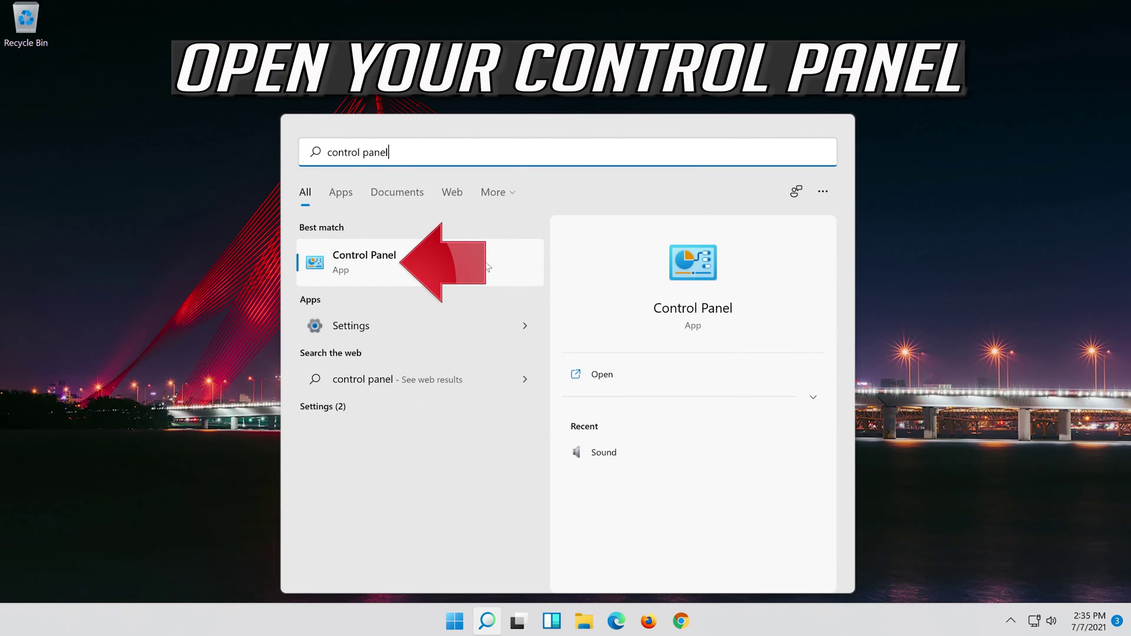
- Launch Control Panel from the 'control panel' search best match
left_click(413, 277)
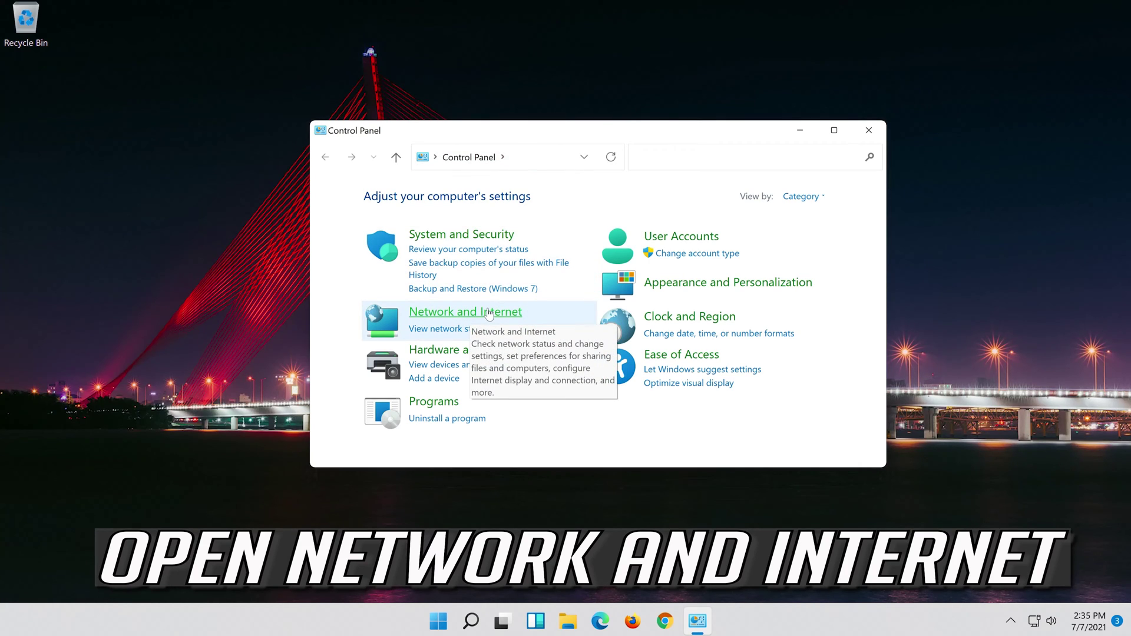
- Go through Network and Internet to Network and Sharing Center and show the Ethernet0 status
left_click(489, 315)
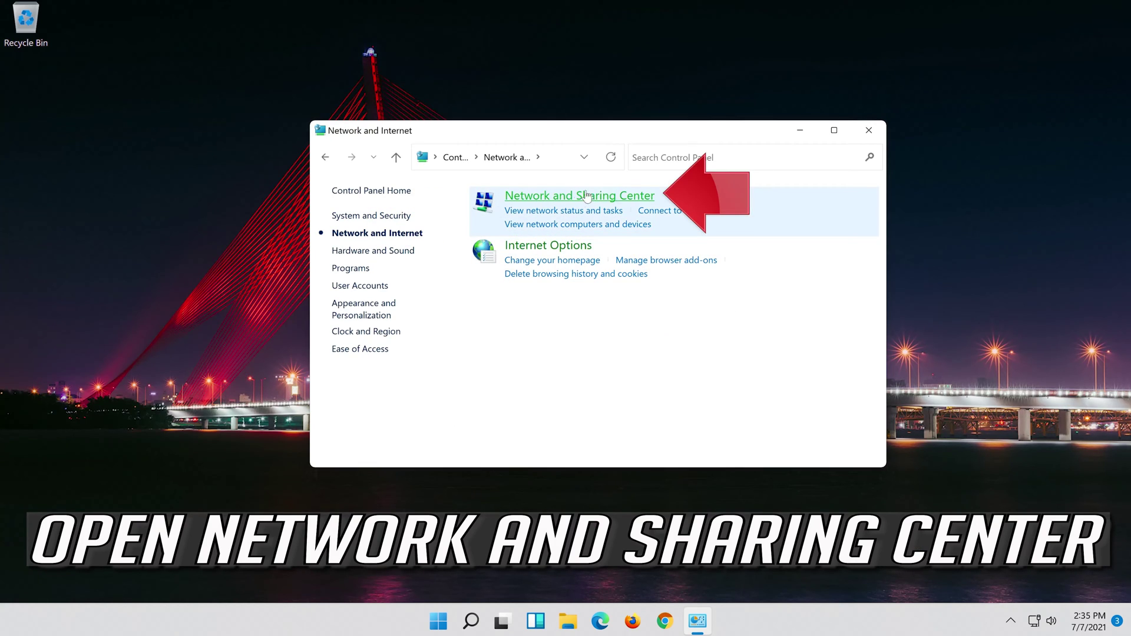
left_click(550, 194)
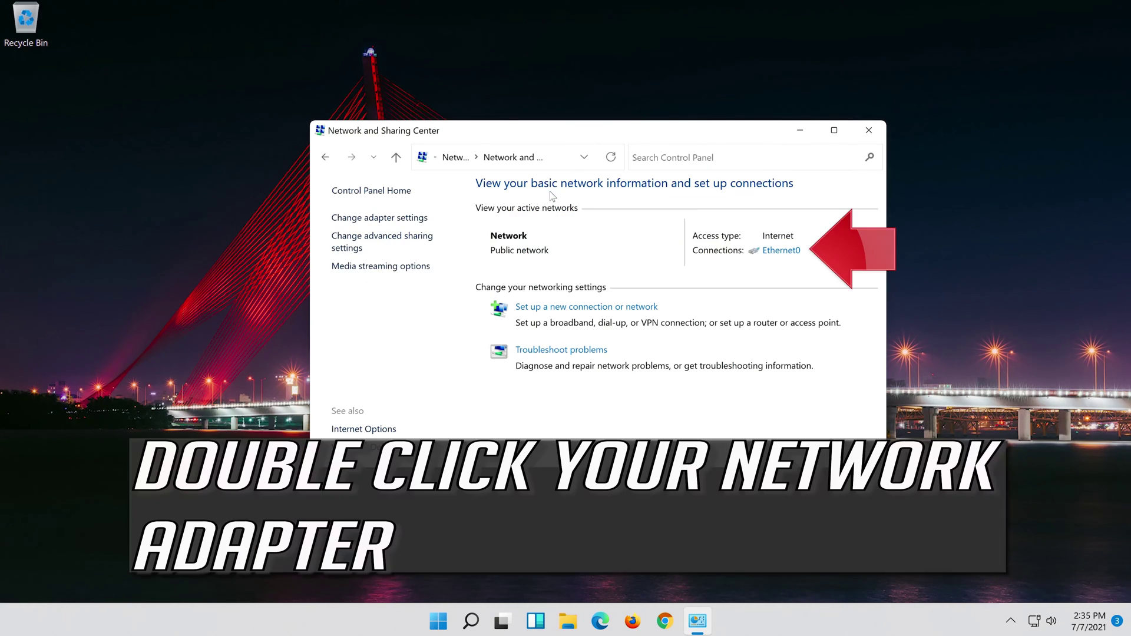
left_click(777, 258)
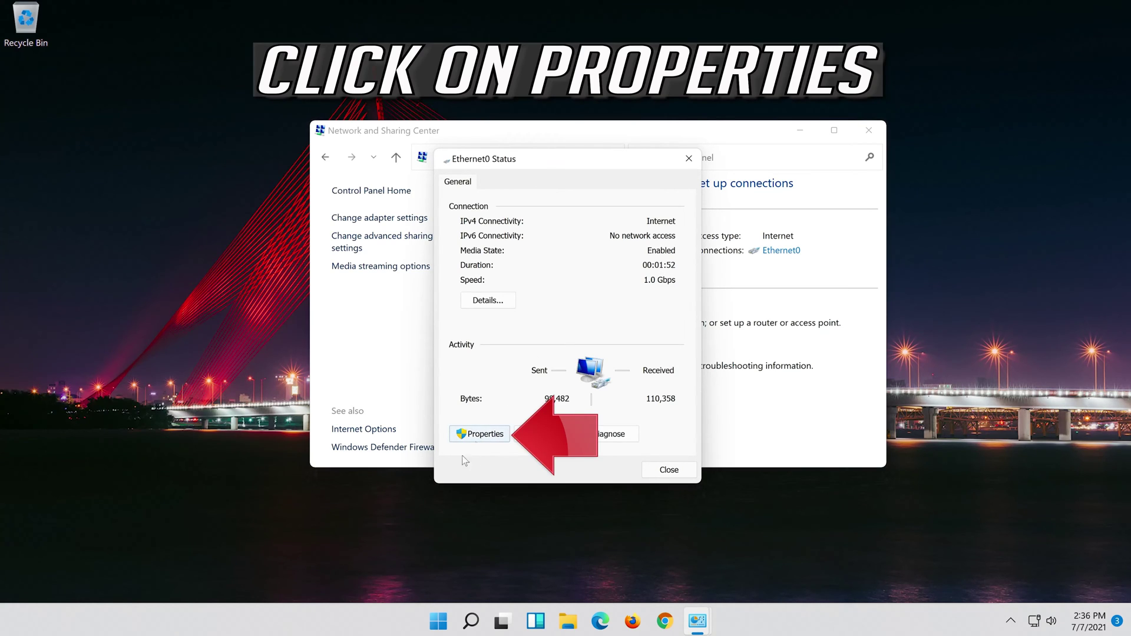
- From Ethernet0 Status, bring up the Internet Protocol Version 4 (TCP/IPv4) properties
left_click(482, 434)
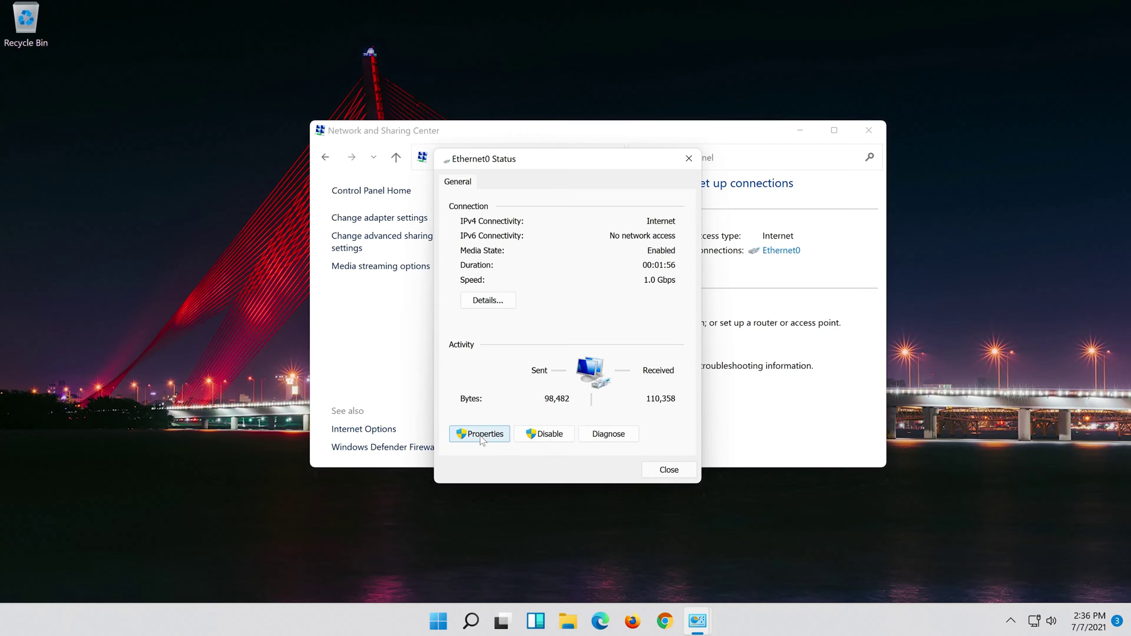
left_click(482, 434)
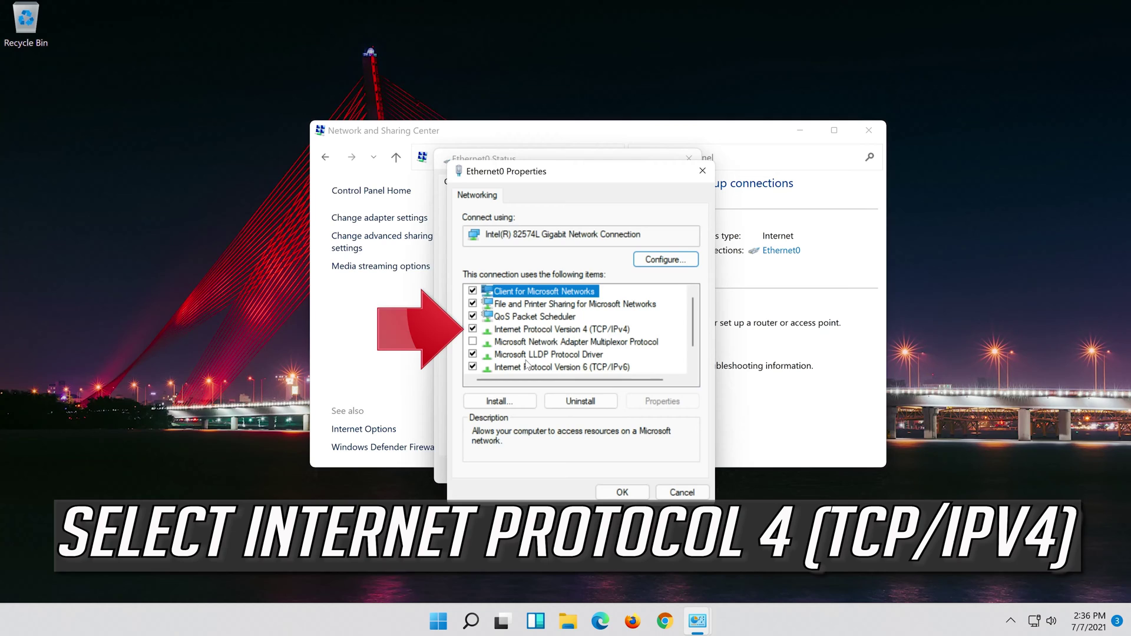
left_click(501, 334)
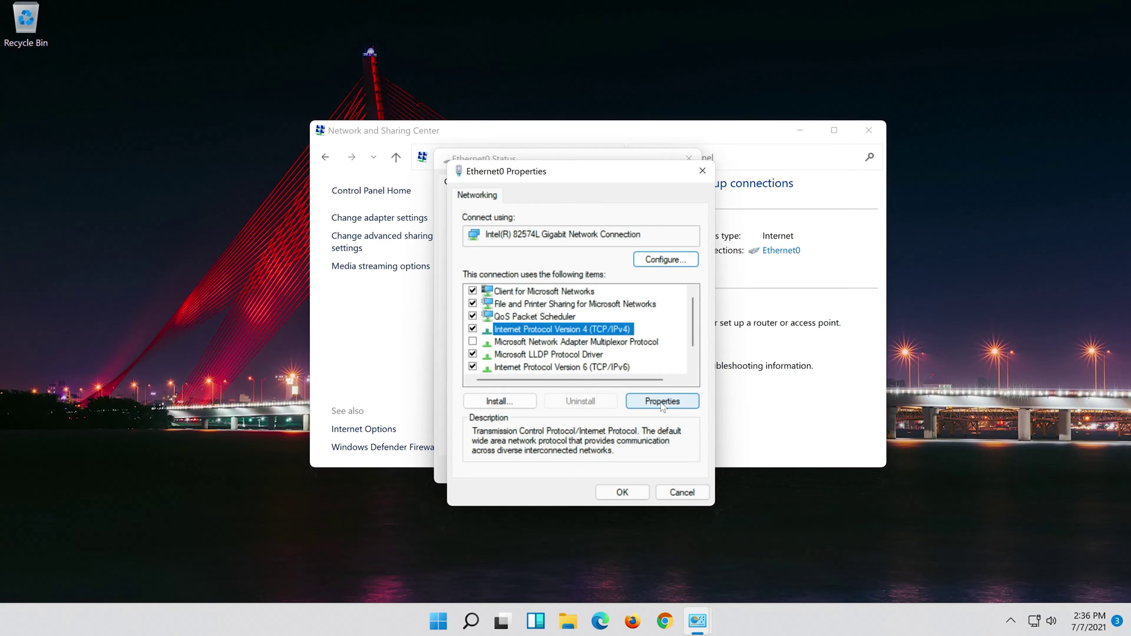
left_click(661, 406)
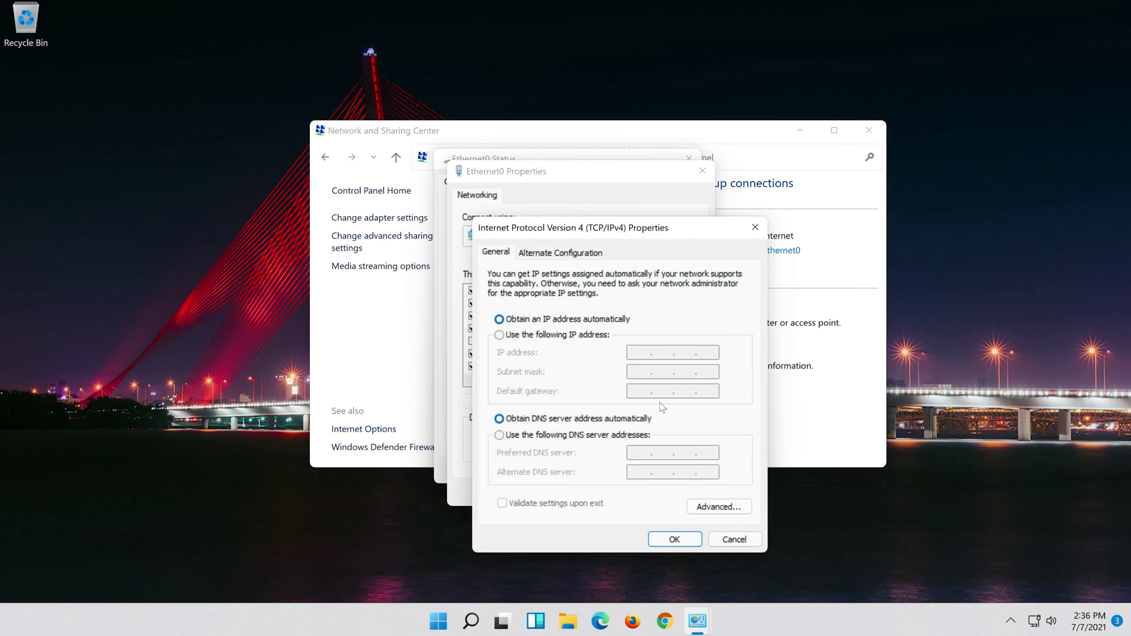
- Set Ethernet0's IPv4 DNS to preferred 8.8.8.8 and alternate 8.8.4.4 and confirm with OK
left_click(500, 436)
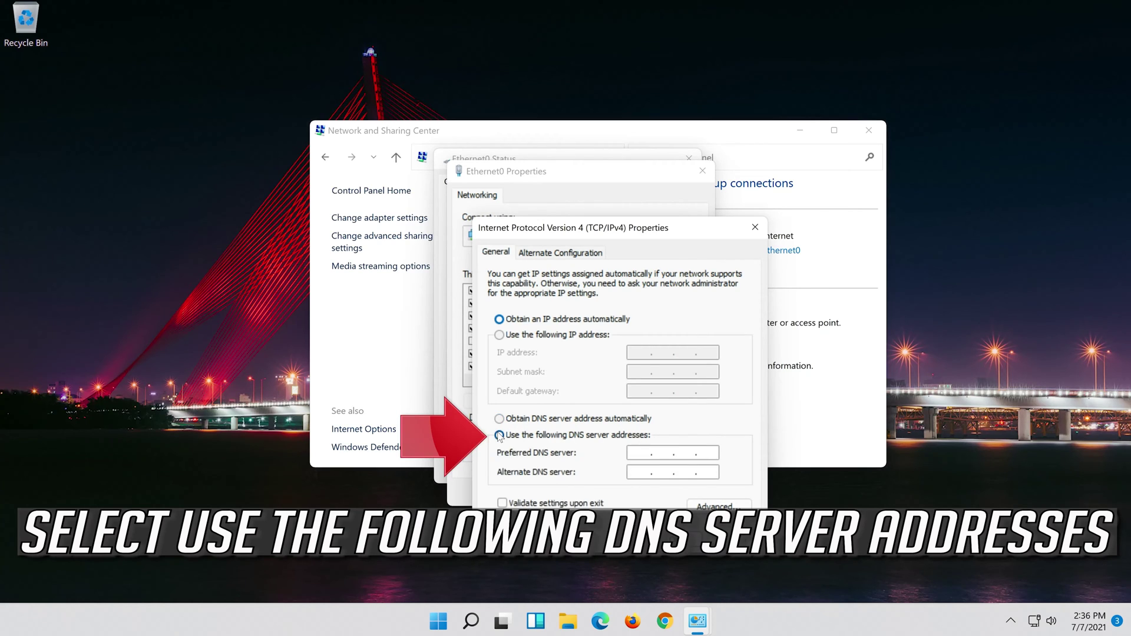
left_click(642, 453)
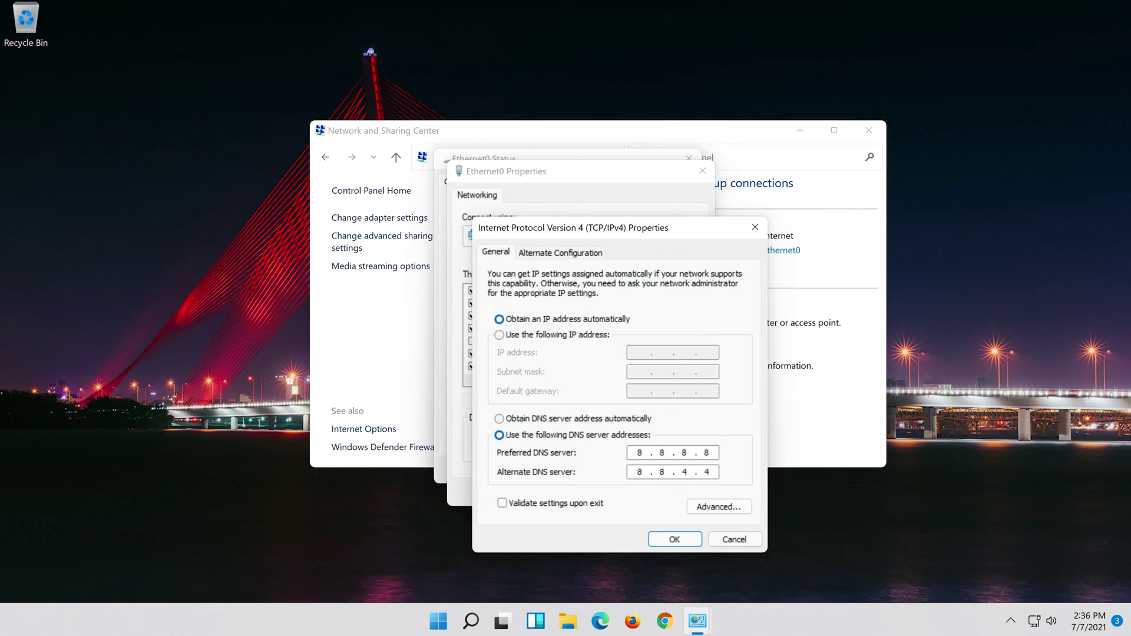
left_click(675, 540)
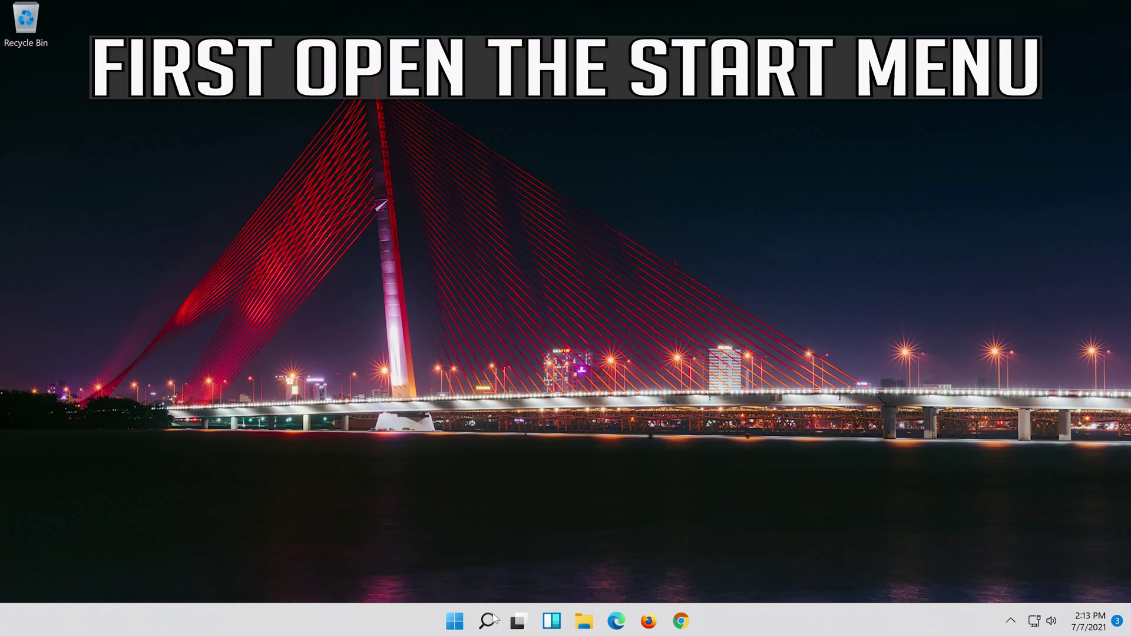
- Launch the Settings app from Windows search, landing on the System page
left_click(498, 625)
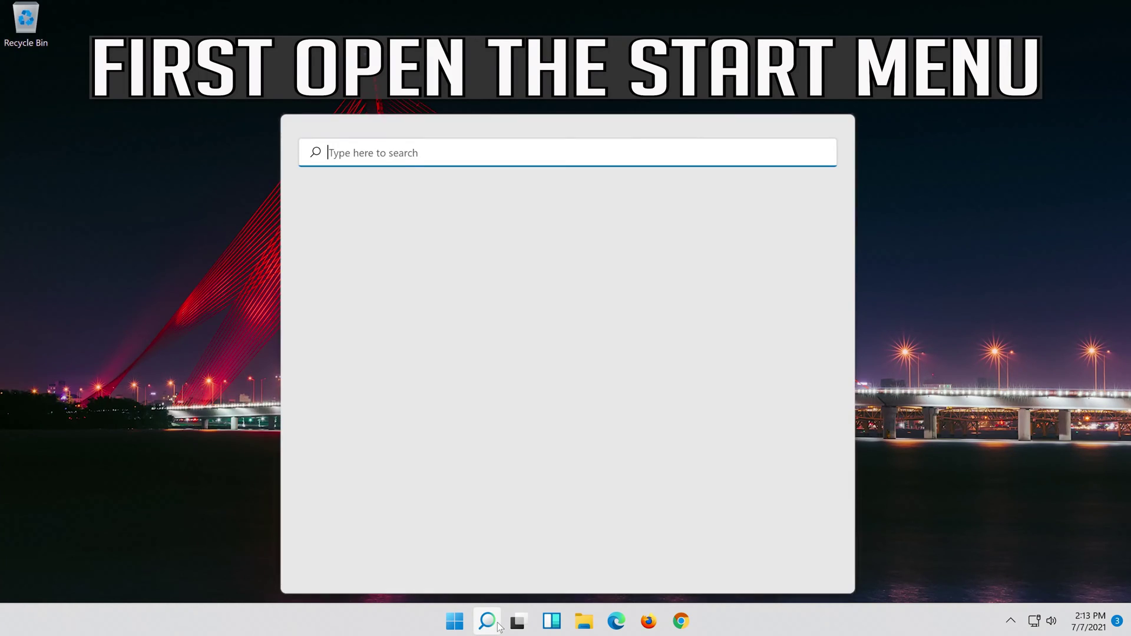
type("set")
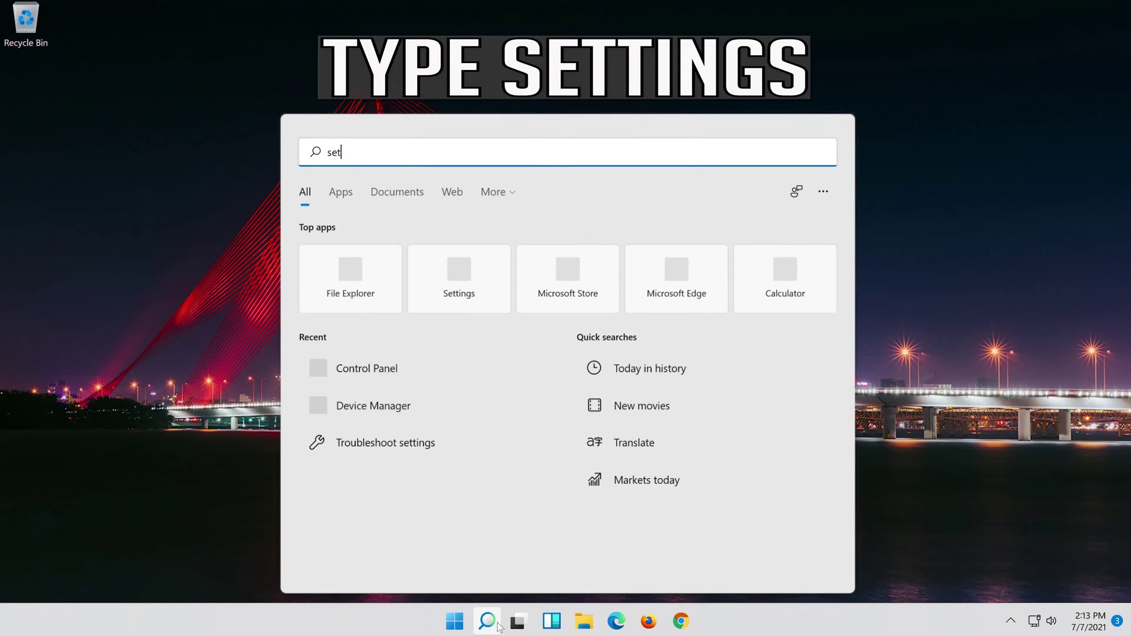
type("tings")
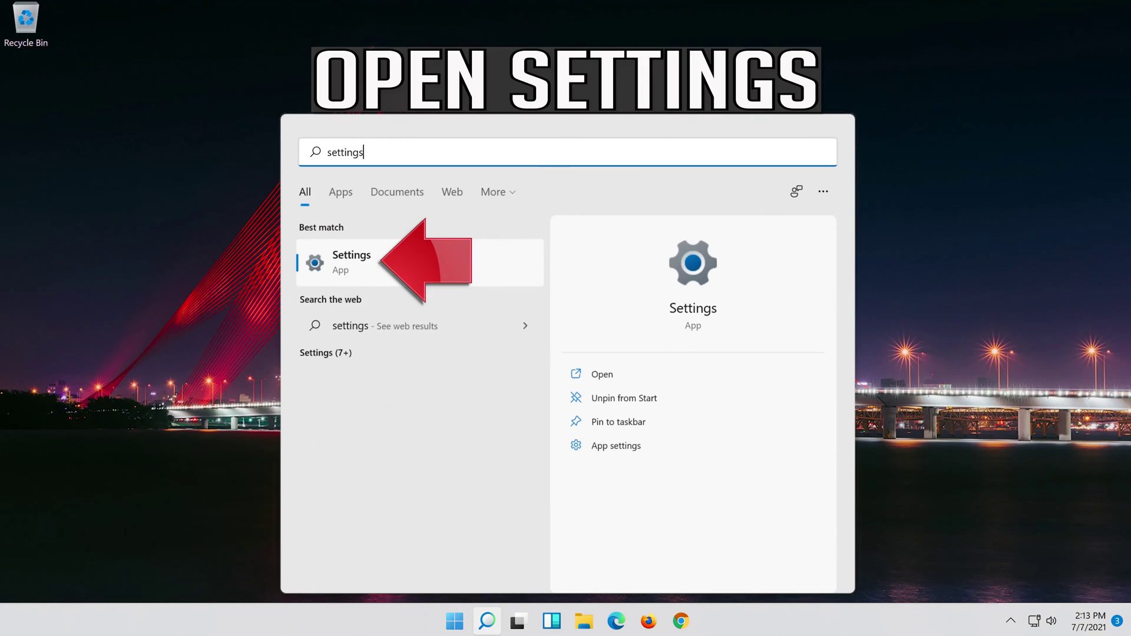
left_click(402, 269)
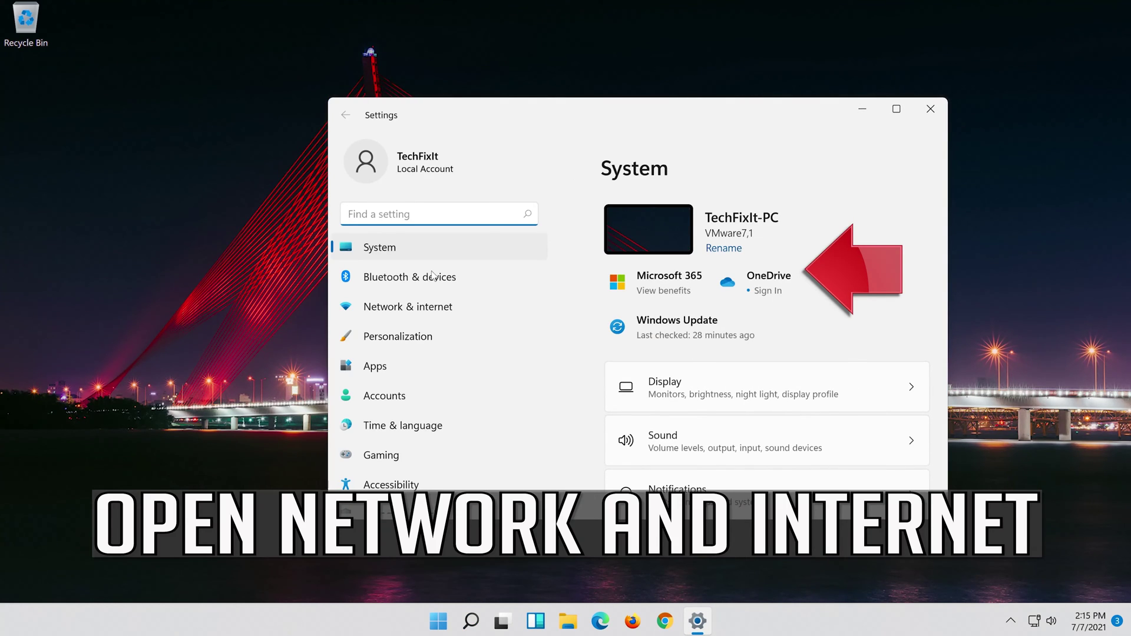
- Navigate Network & internet > Advanced network settings > Network reset
left_click(438, 311)
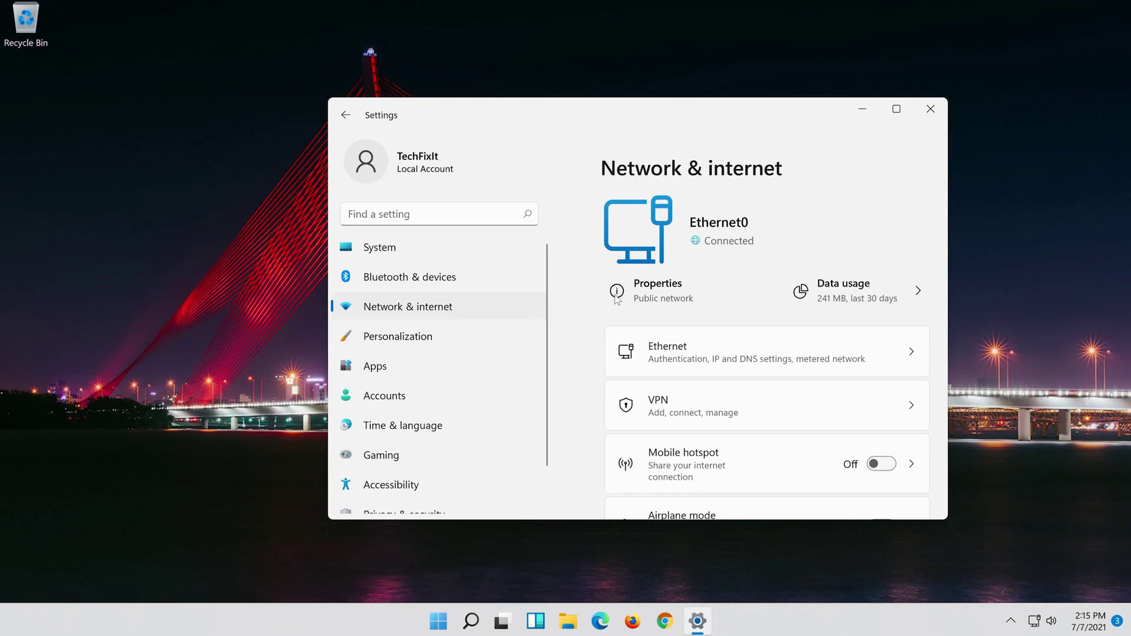
scroll(821, 294, "down", 1)
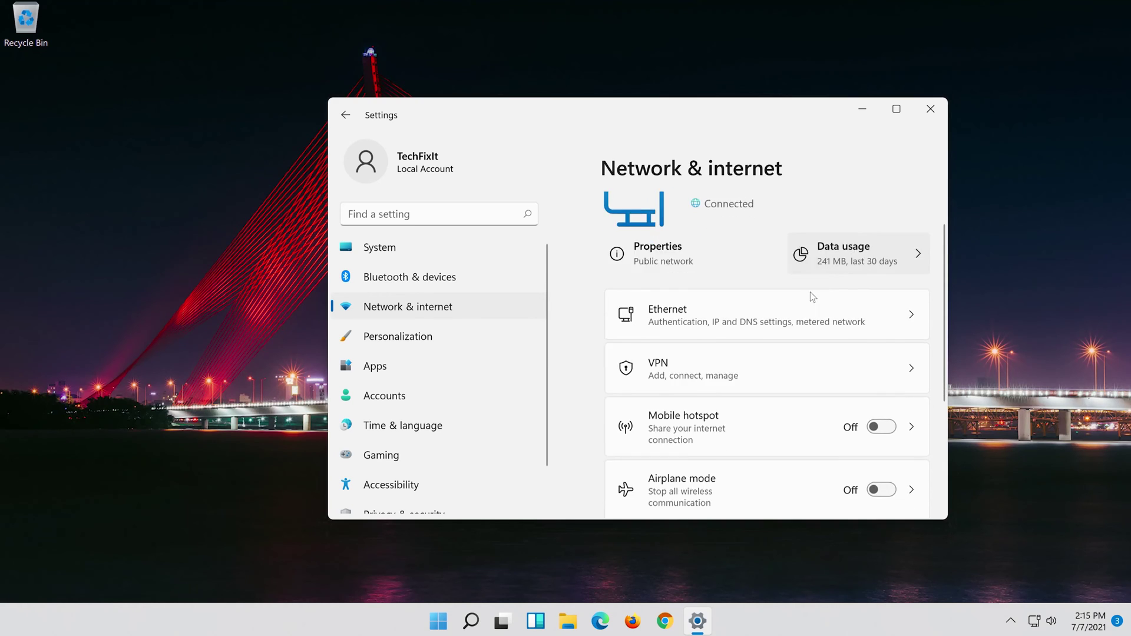
scroll(811, 291, "down", 2)
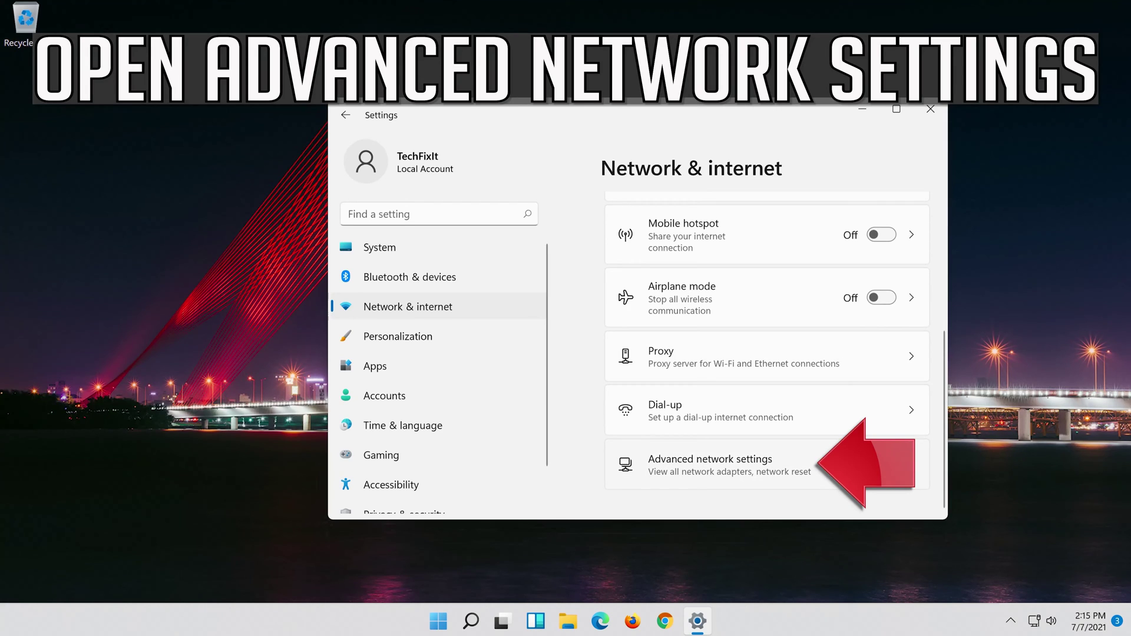
left_click(695, 472)
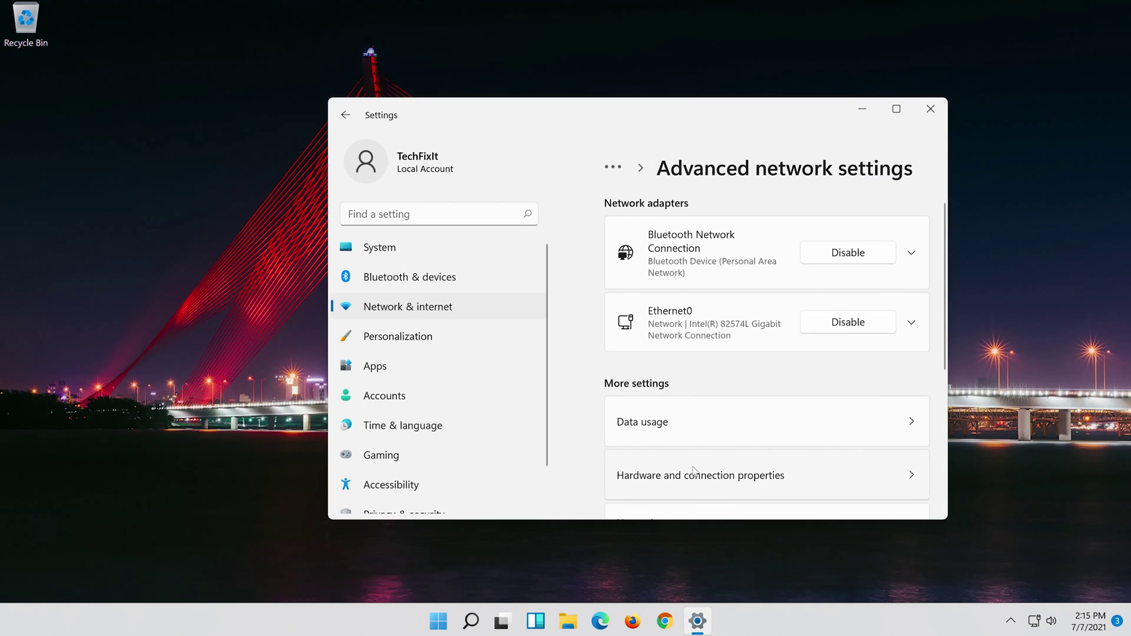
scroll(694, 471, "down", 1)
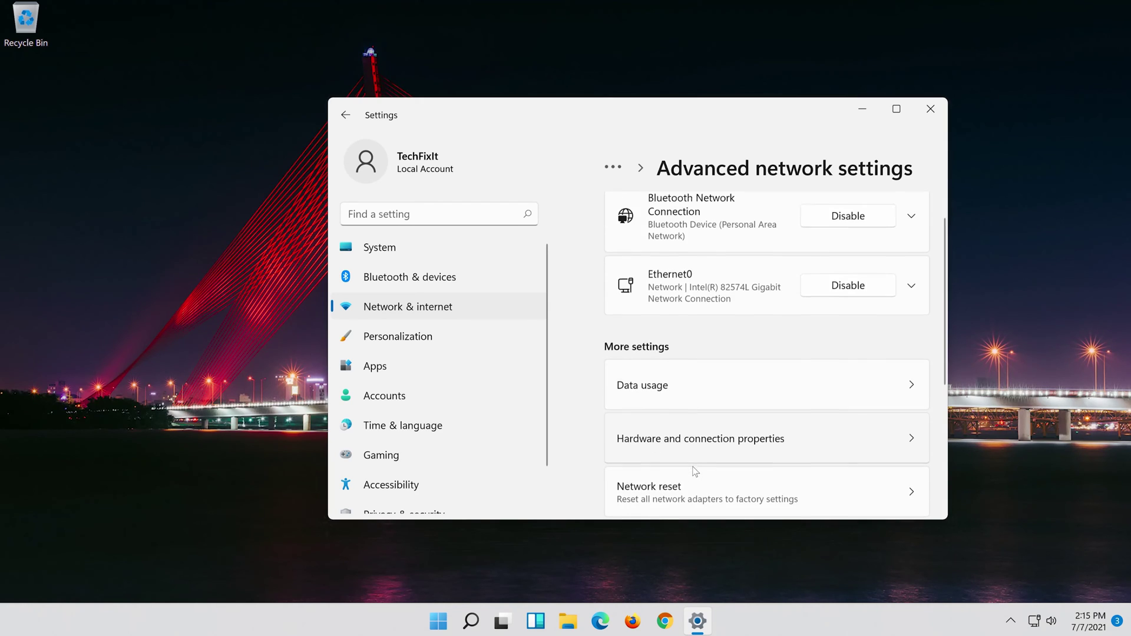
scroll(694, 470, "down", 2)
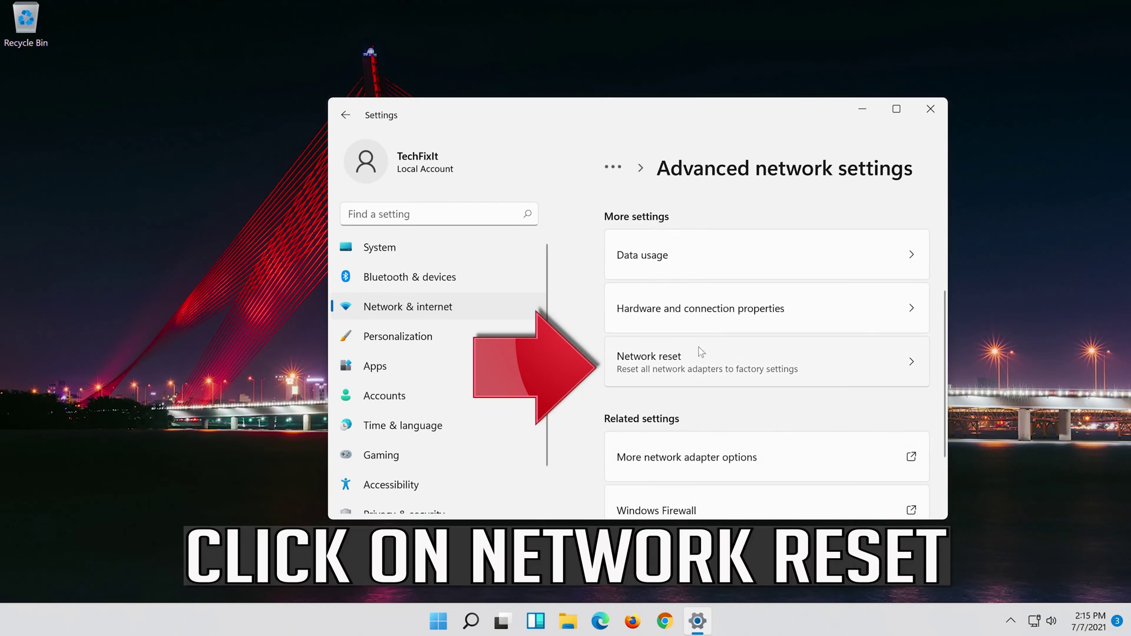
left_click(781, 361)
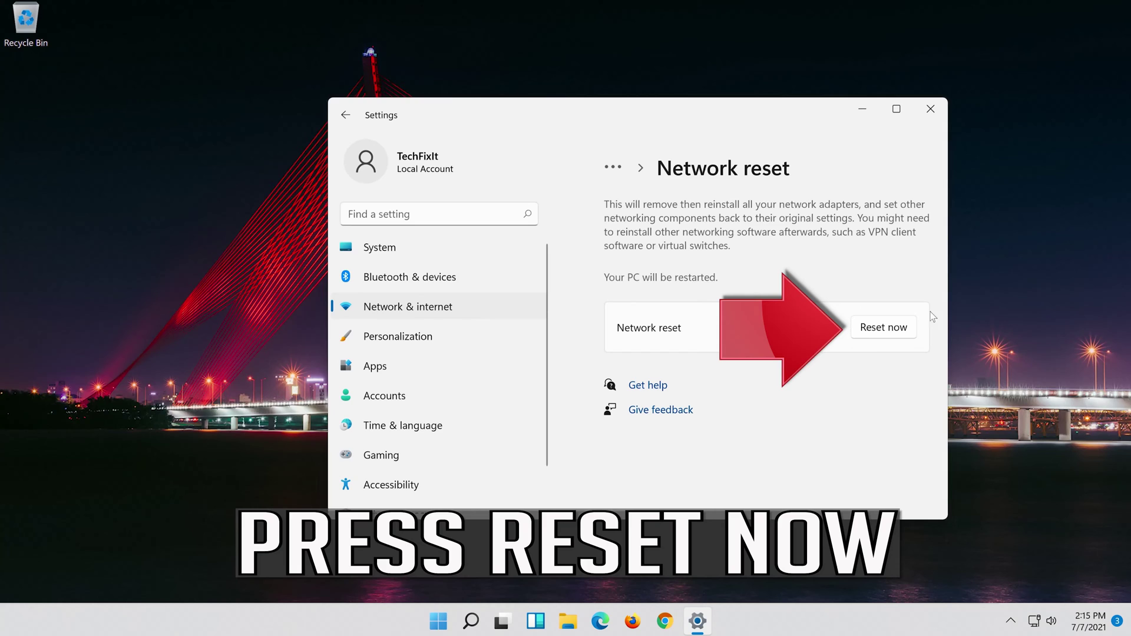
- Reset all network adapters now, confirm it, and dismiss the five-minute sign-out notice
left_click(889, 324)
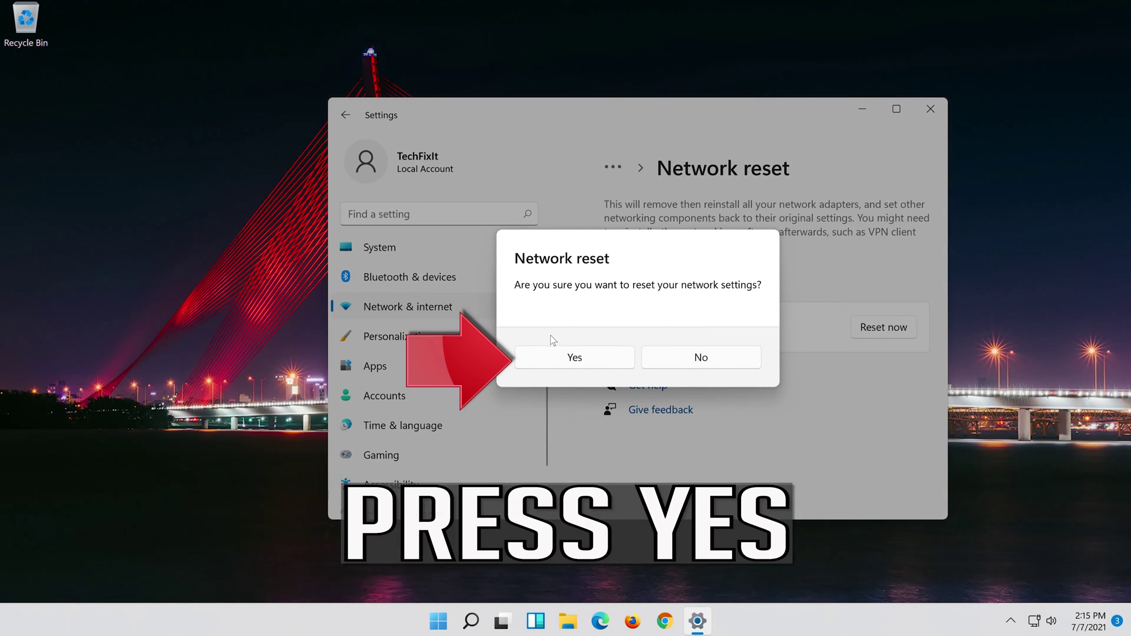
left_click(584, 362)
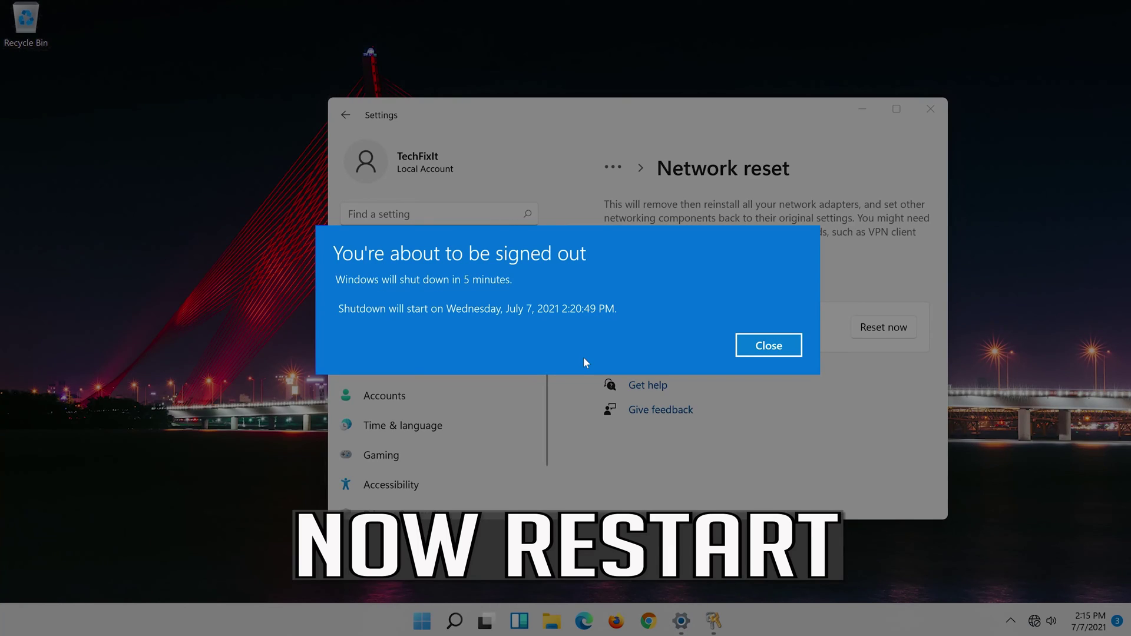
left_click(766, 345)
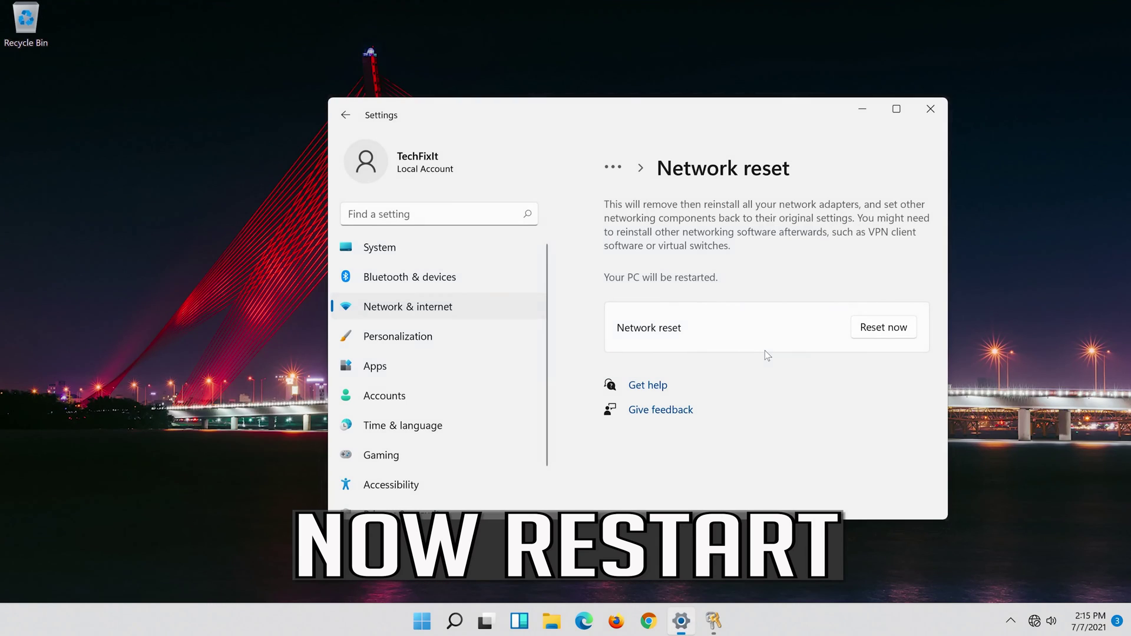
- Close Settings and bring up the Start menu's power options for a restart
left_click(929, 109)
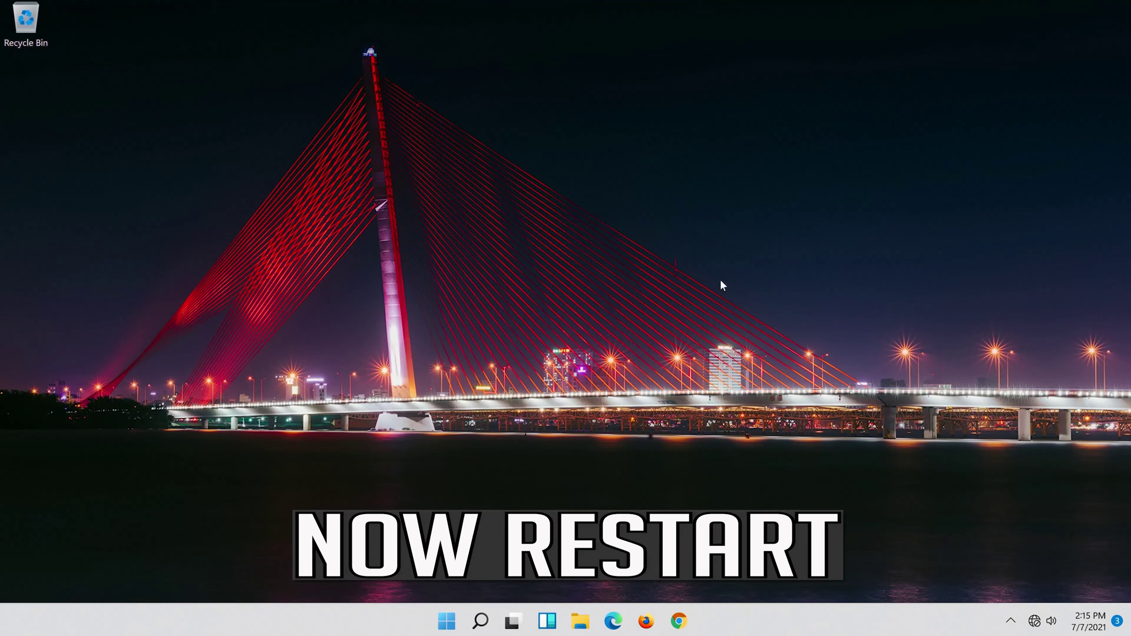
left_click(443, 629)
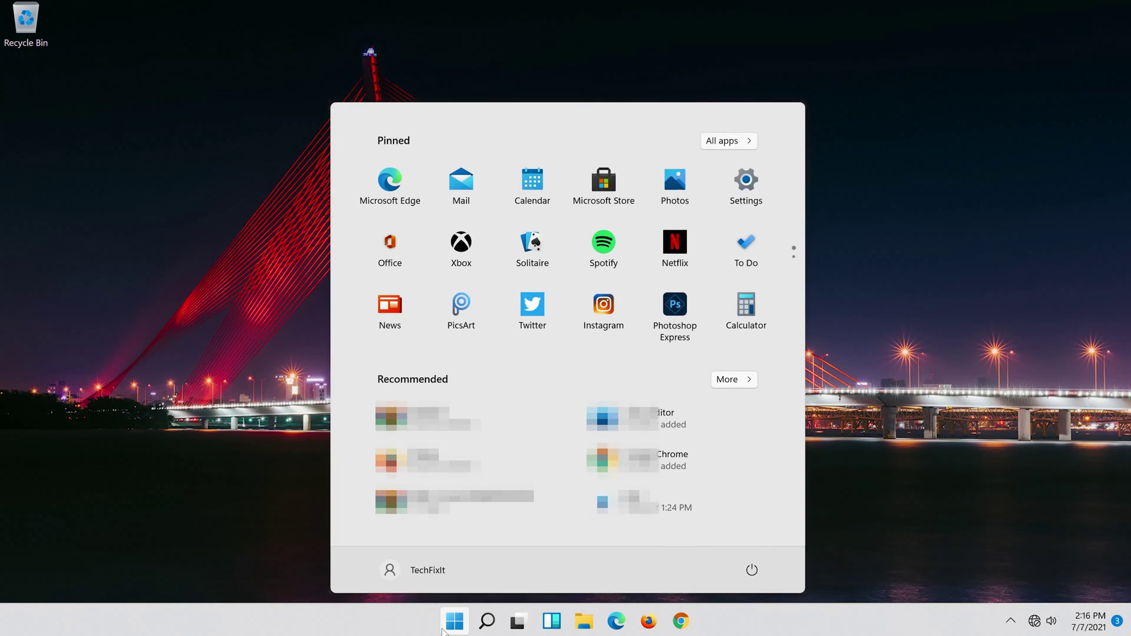
left_click(751, 570)
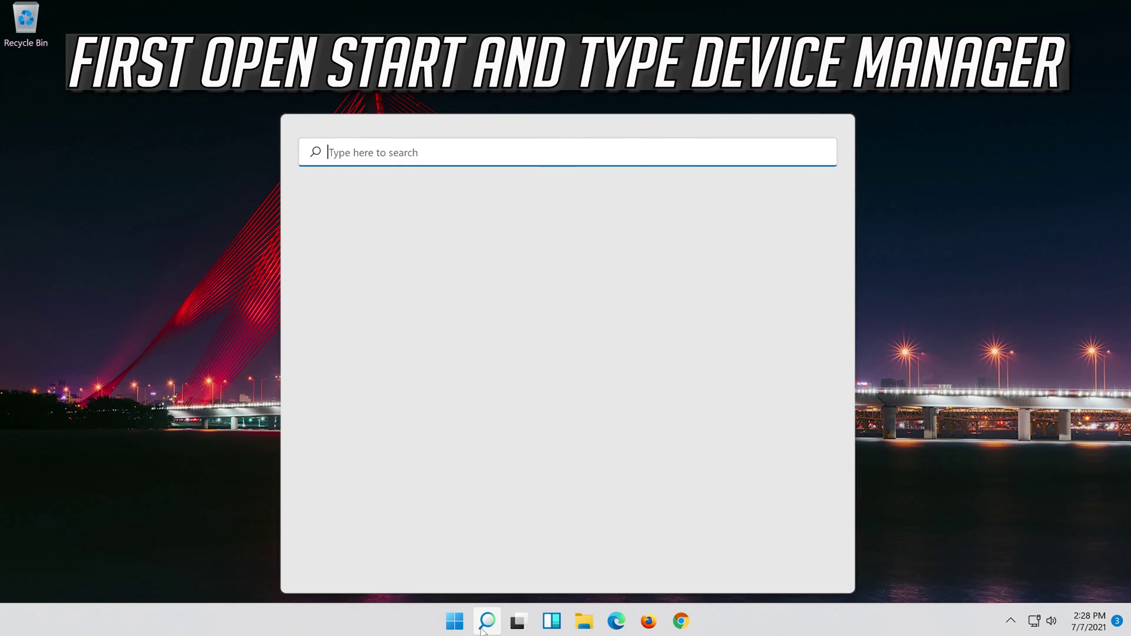
type("devi")
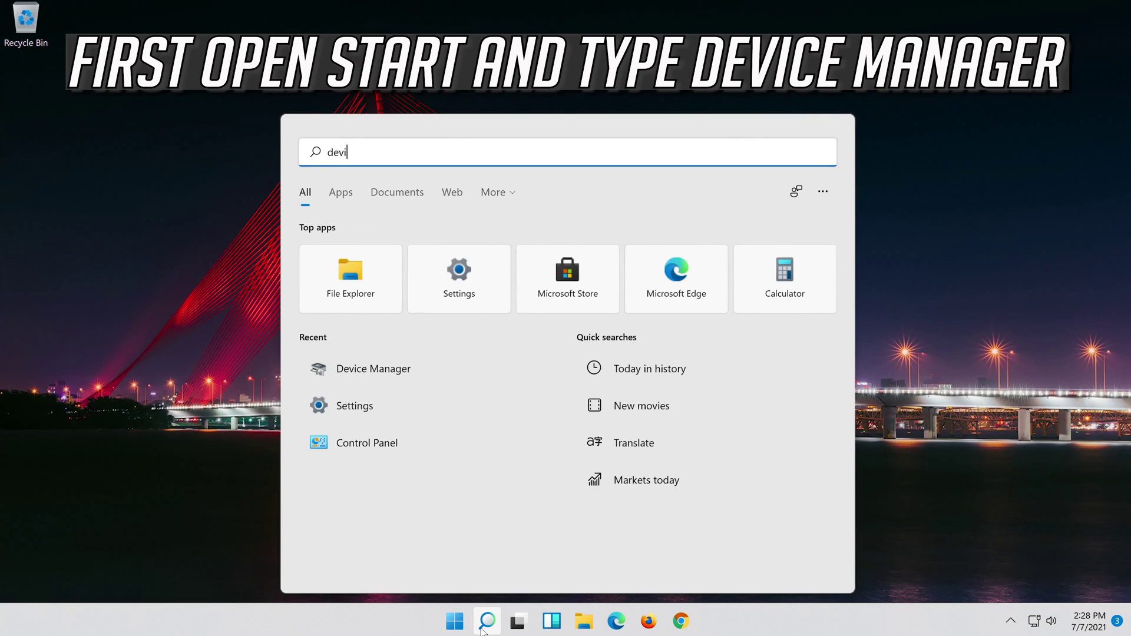
type("ce manager")
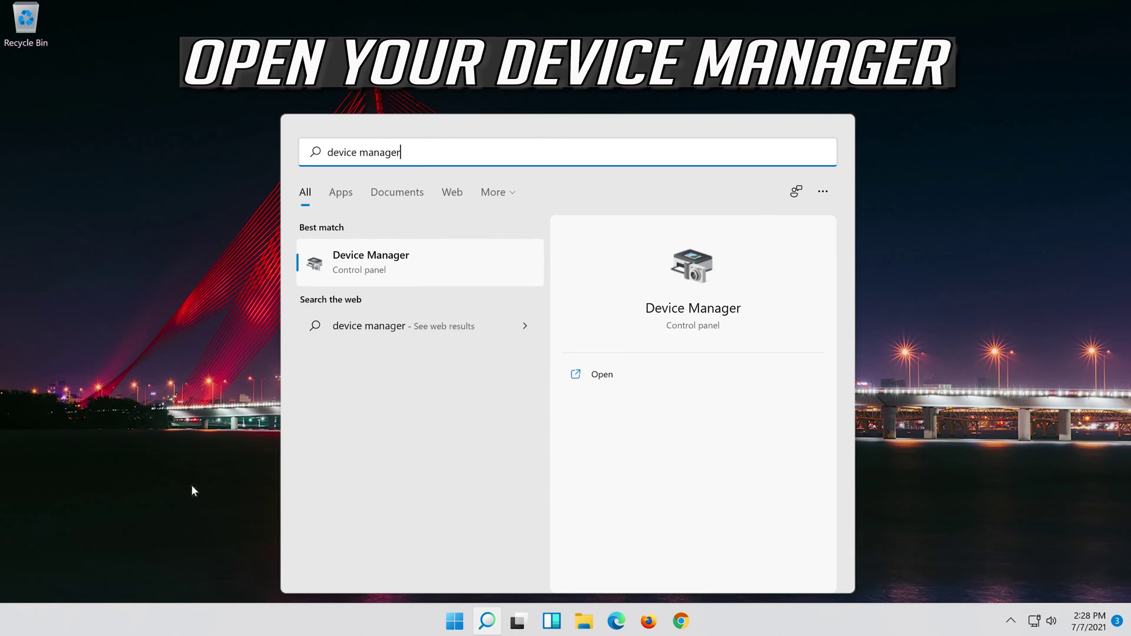
- Launch Device Manager from the taskbar search results
left_click(399, 268)
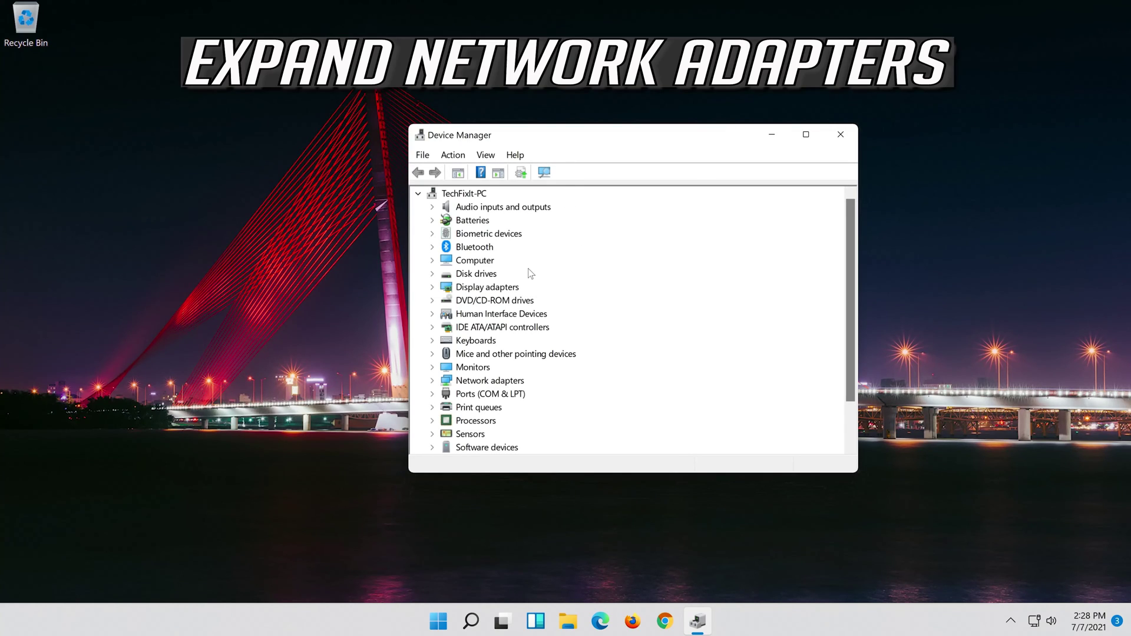
- Under Network adapters, show Properties for the Intel(R) 82574L Gigabit Network Connection
left_click(431, 380)
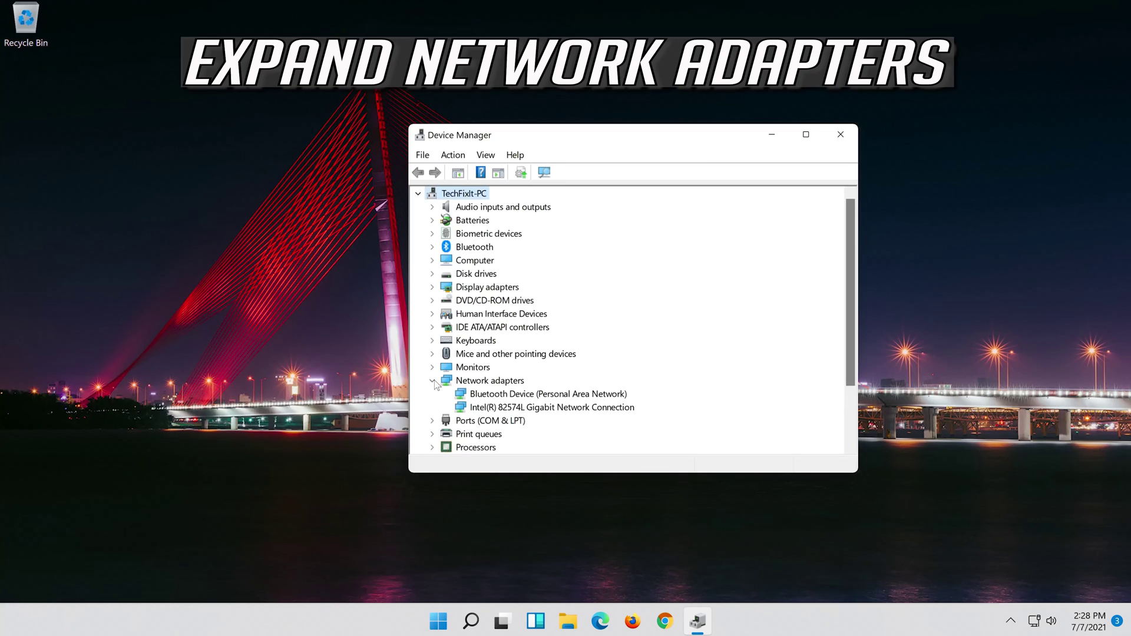
left_click(504, 409)
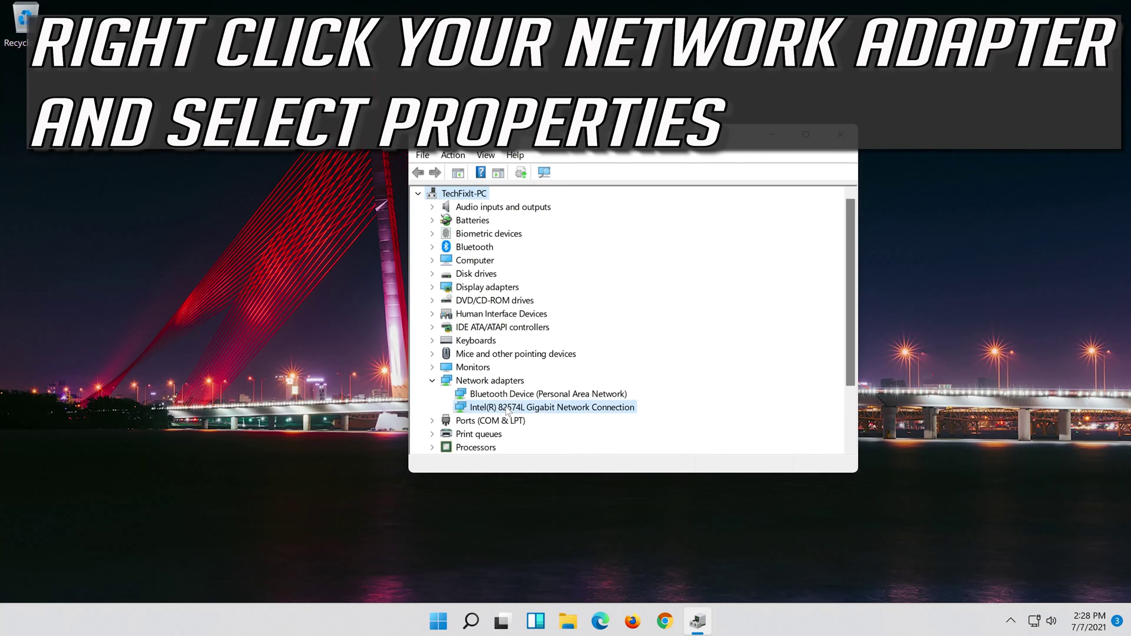
right_click(555, 412)
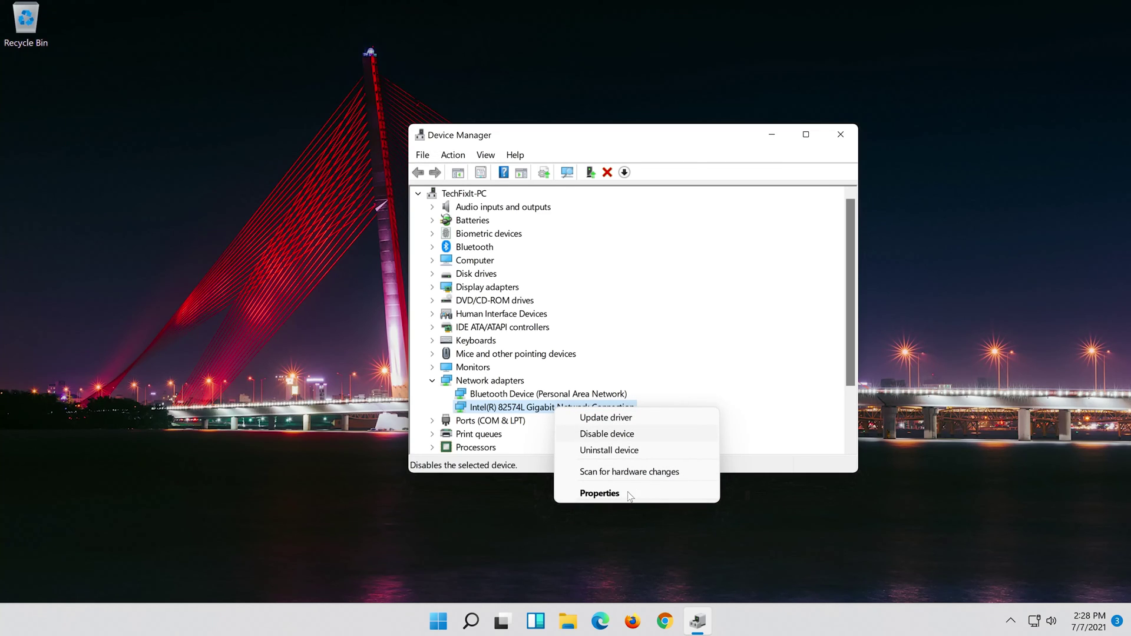
left_click(627, 495)
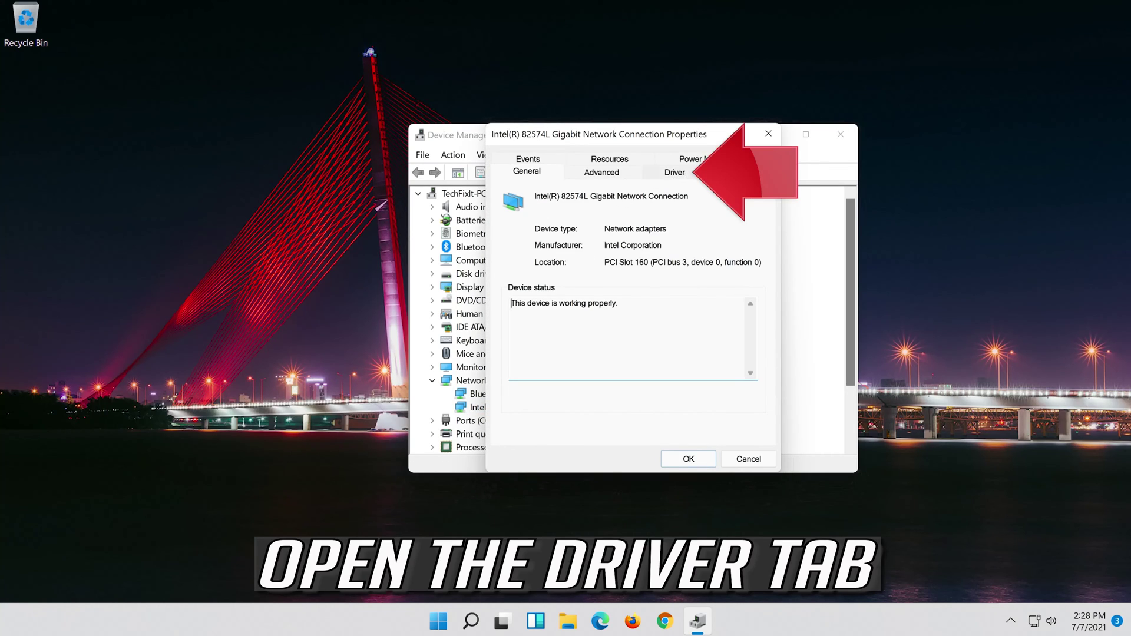
- From the Driver tab, uninstall the Intel 82574L adapter and confirm, leaving only the Bluetooth device
left_click(682, 180)
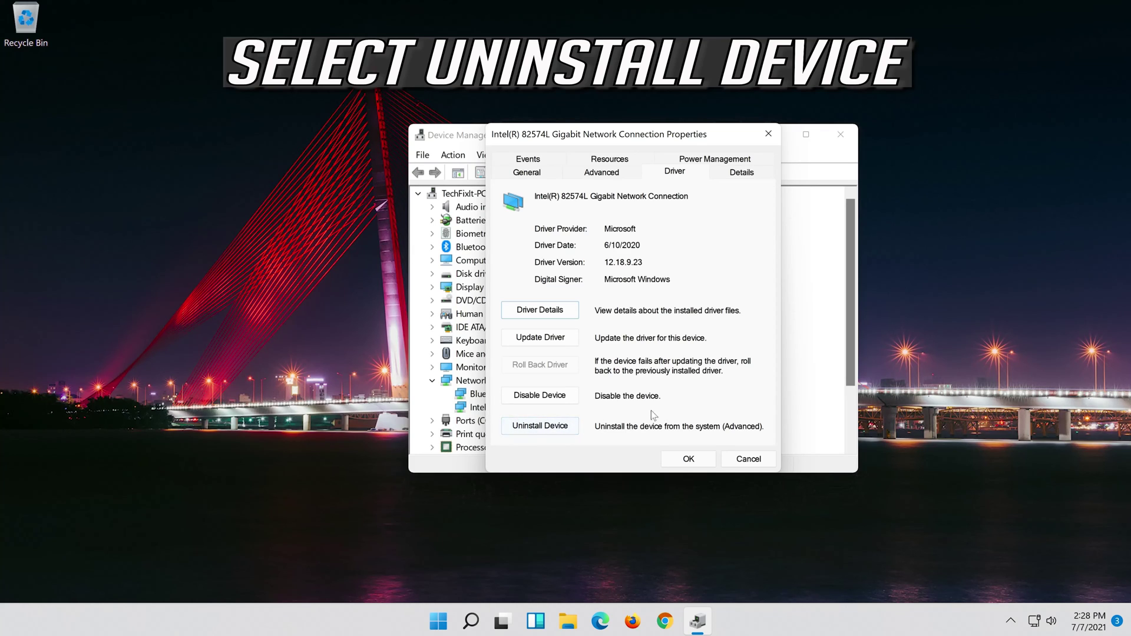
left_click(547, 429)
left_click(548, 430)
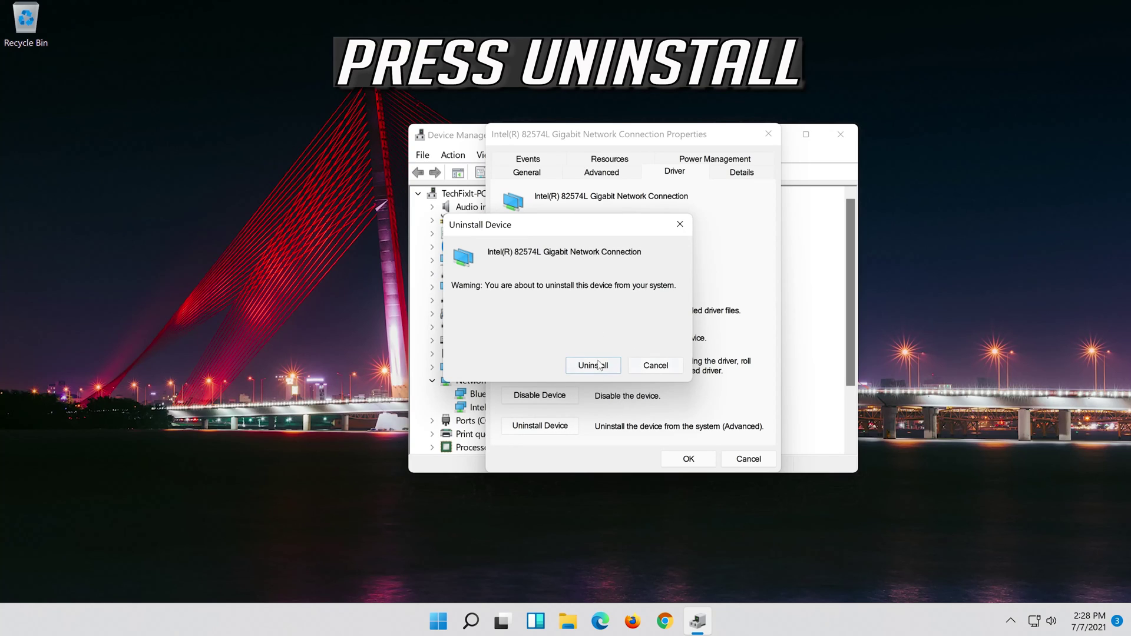
left_click(597, 368)
left_click(596, 370)
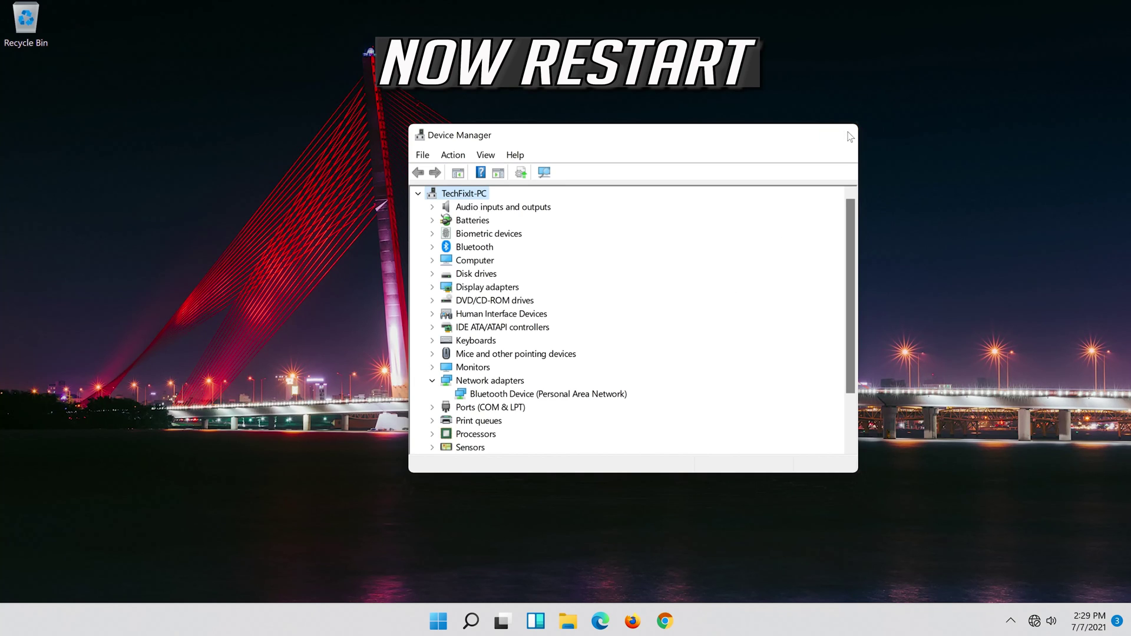
- Close Device Manager and restart the computer from the Start menu power options
left_click(841, 135)
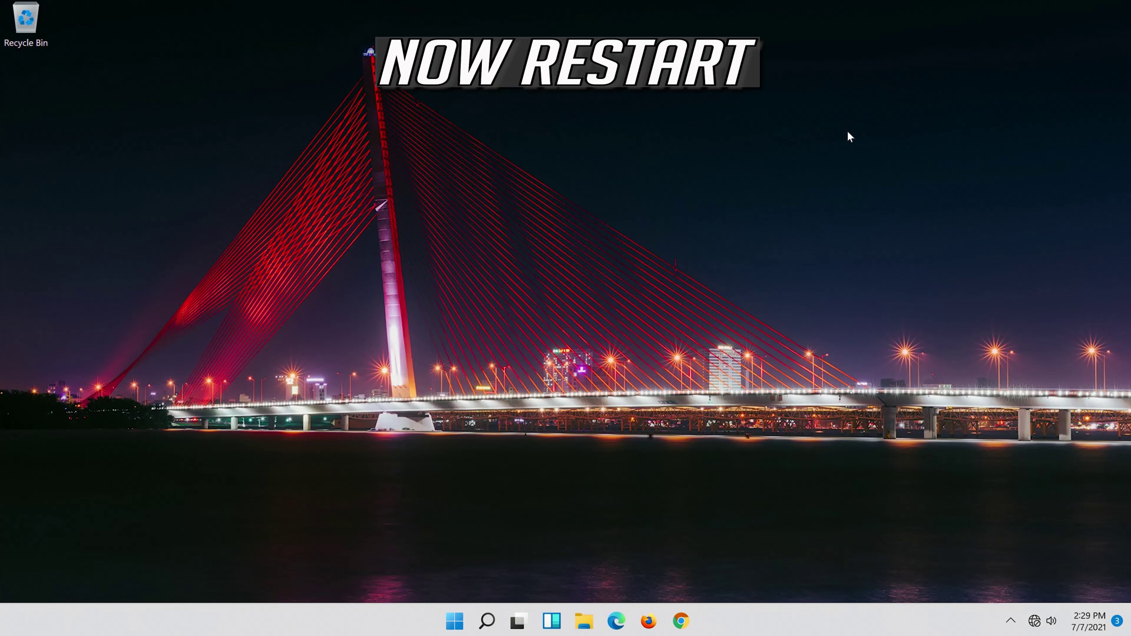
left_click(455, 622)
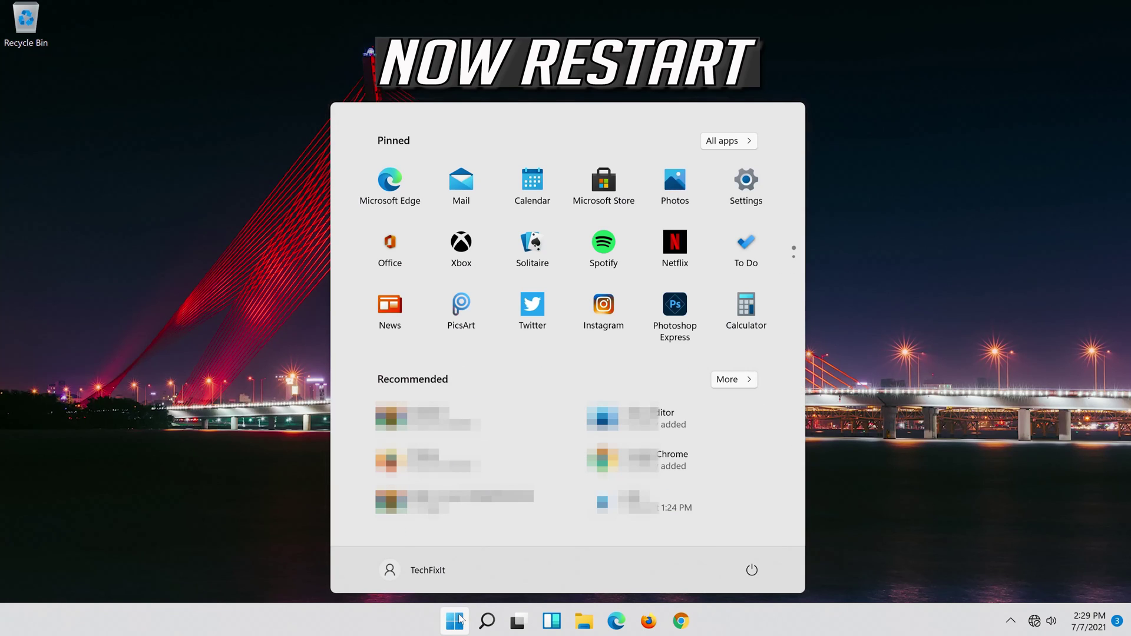
left_click(752, 570)
left_click(757, 537)
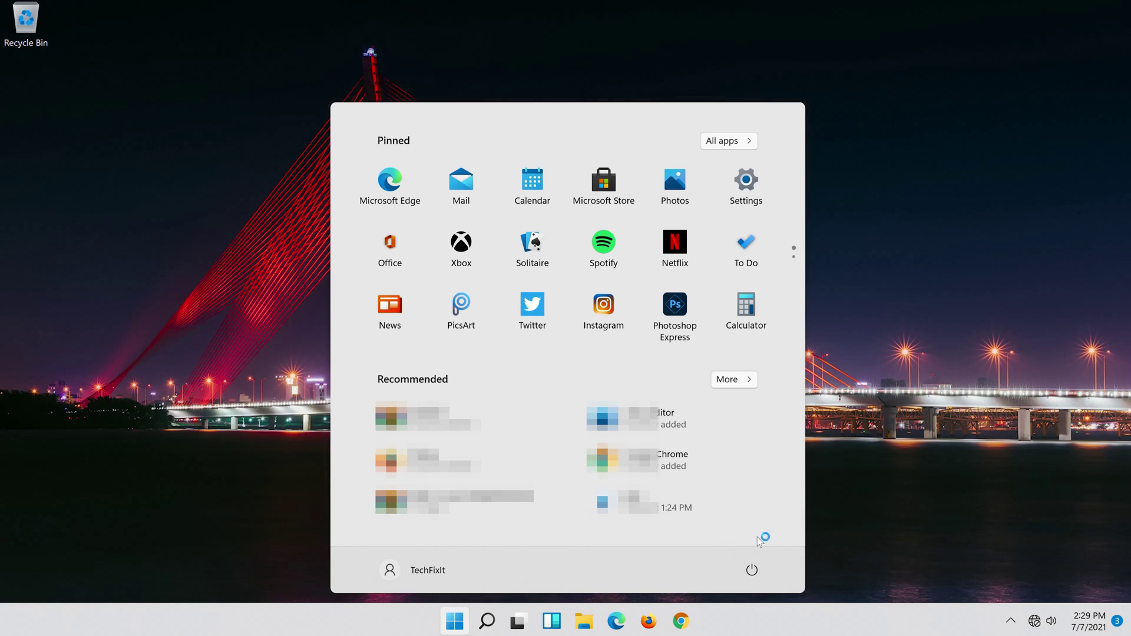